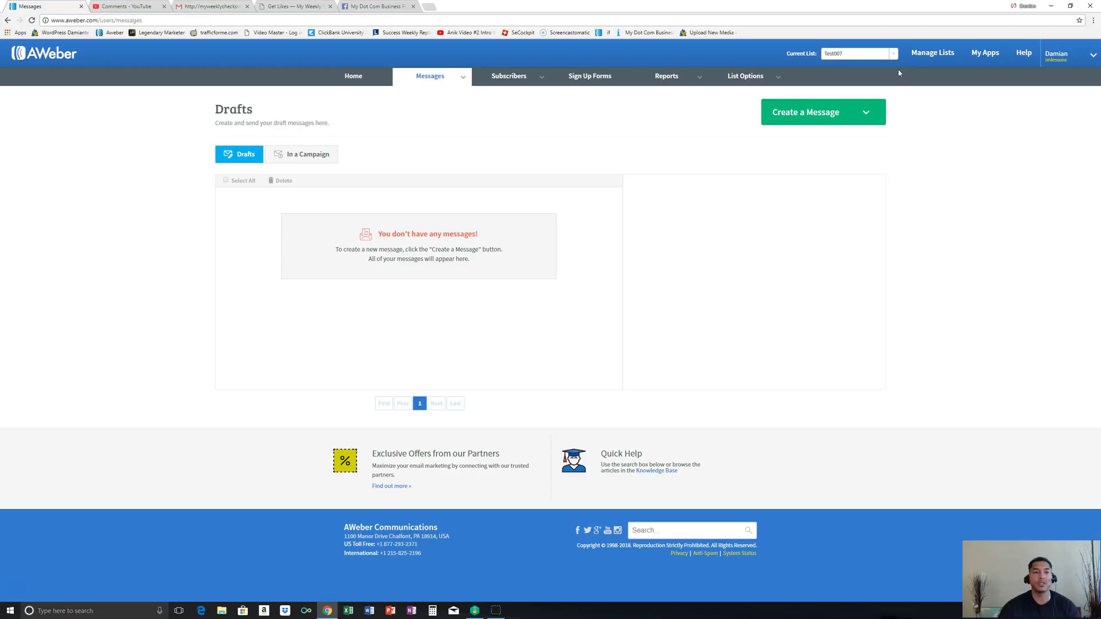
# Keep Test007 as the current list and start a new legacy follow-up message in the Drag & Drop Email Builder.
pyautogui.click(893, 54)
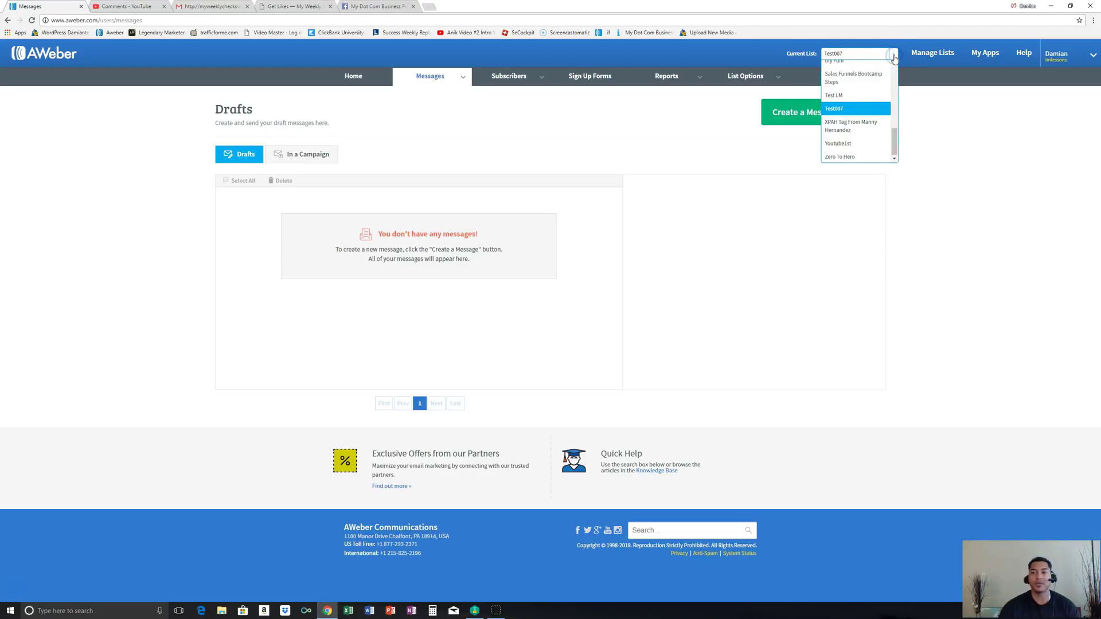
pyautogui.click(879, 109)
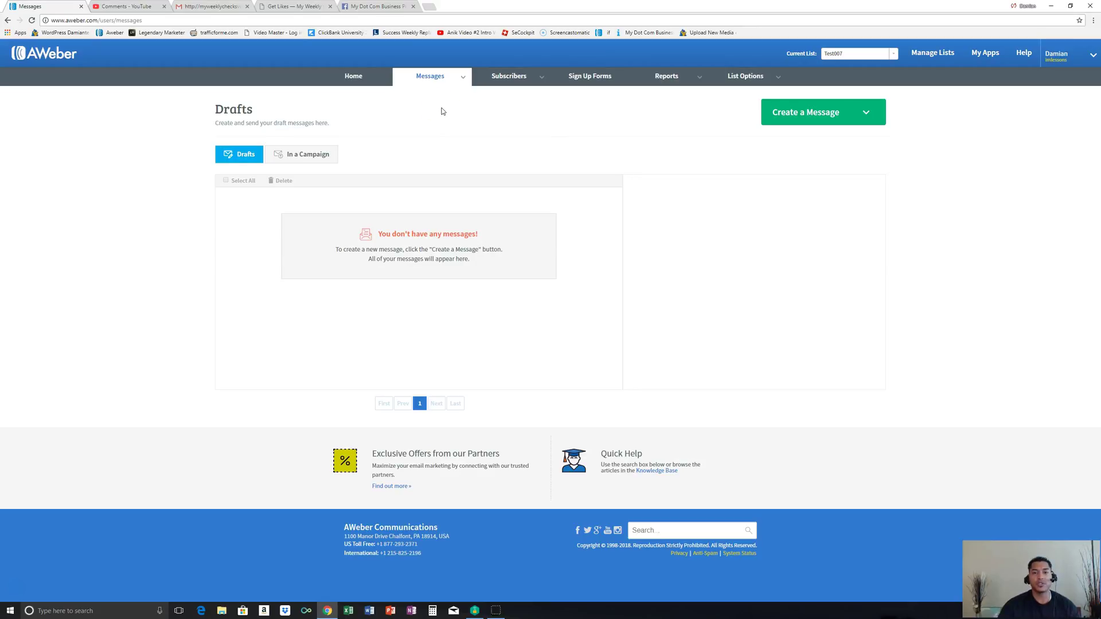
pyautogui.moveTo(435, 79)
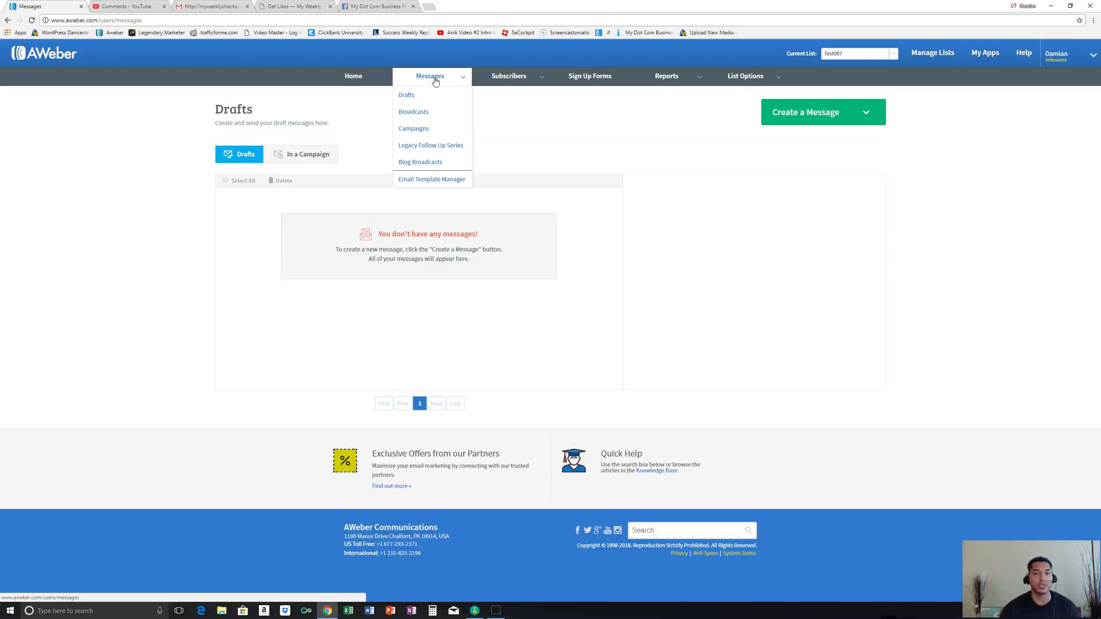
pyautogui.click(439, 146)
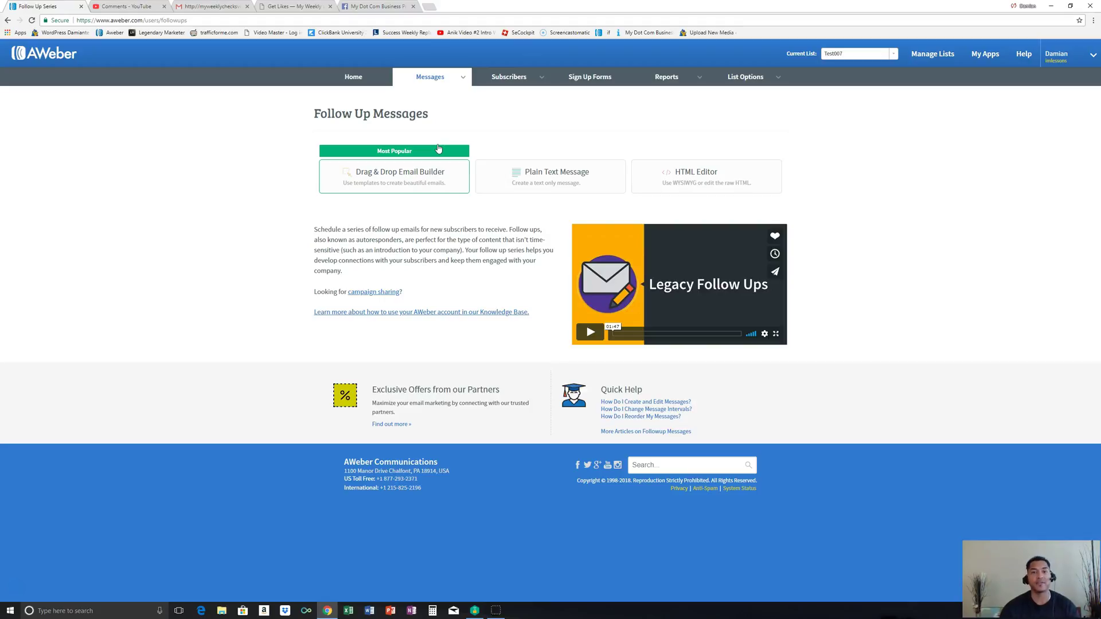
pyautogui.click(429, 148)
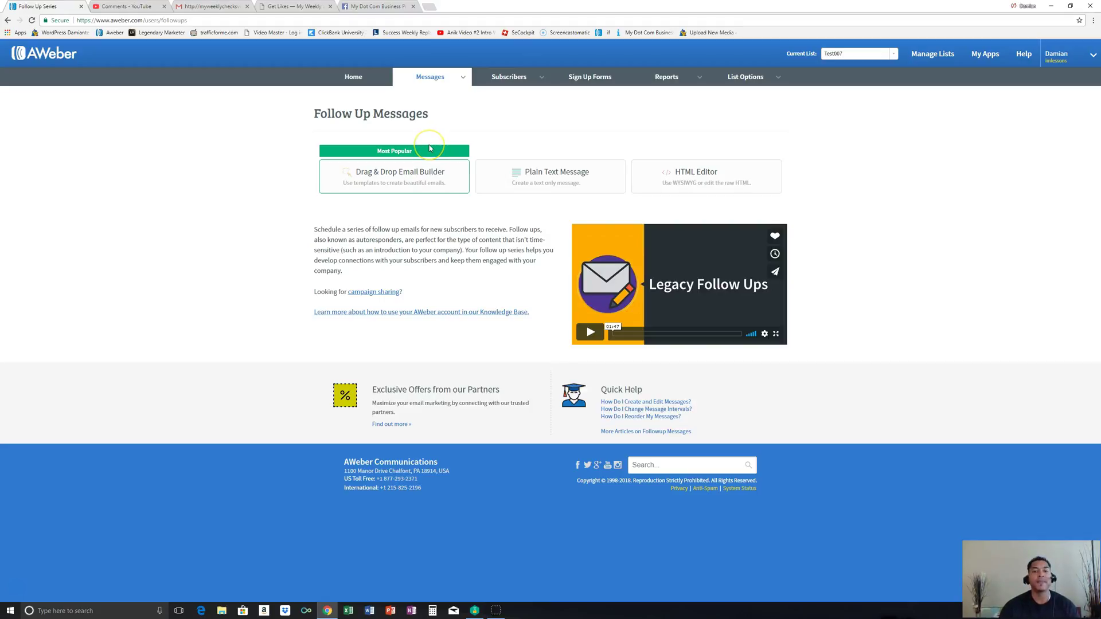
pyautogui.click(423, 177)
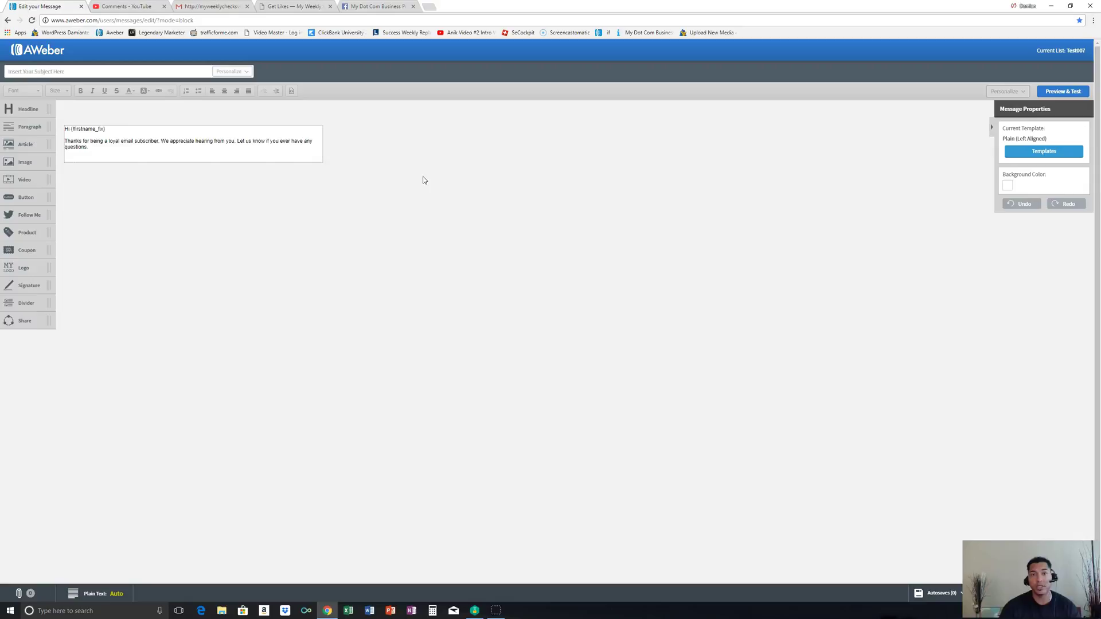
# Enter the message subject "Welcome Aboard! Thanks for signing up!" with the spelling of "Aboard" corrected.
pyautogui.click(119, 70)
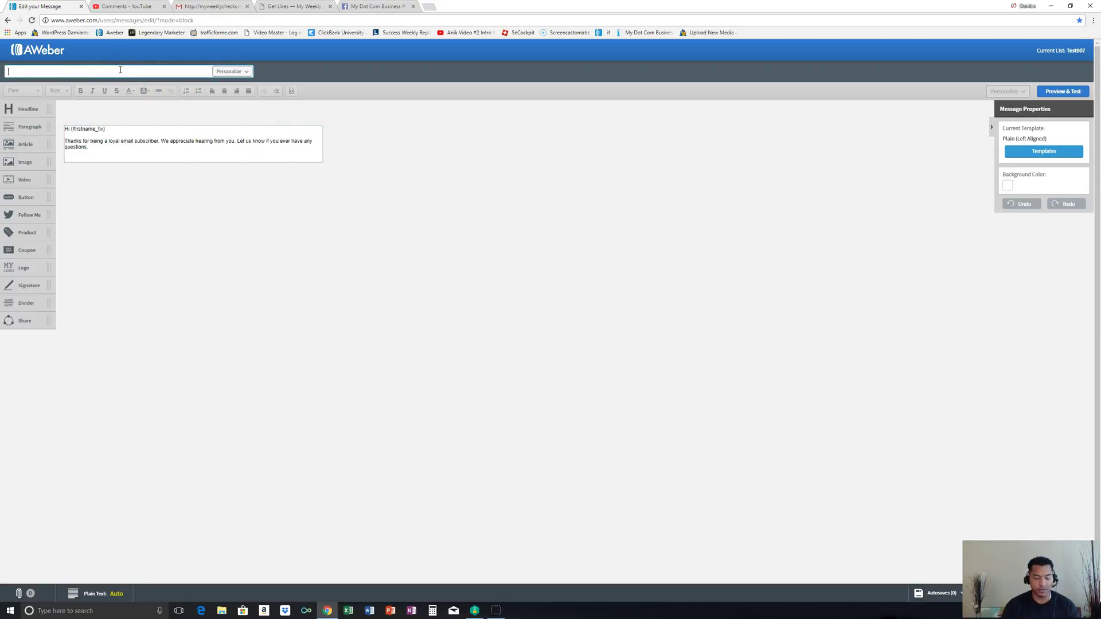
pyautogui.write('We')
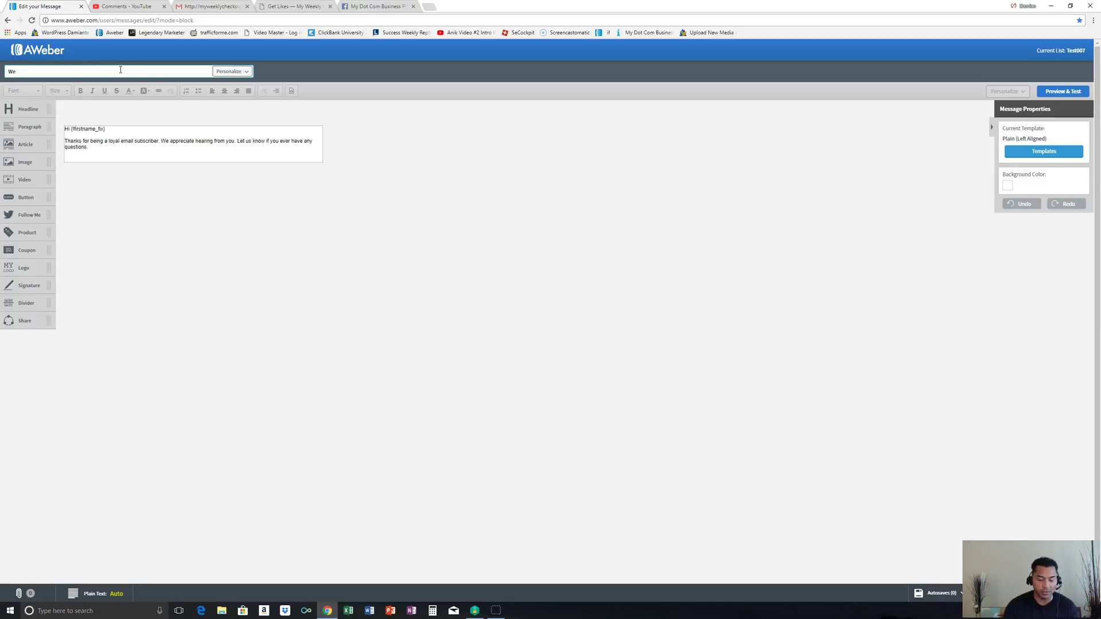
pyautogui.write('lcome Abaord! Thanks for signi')
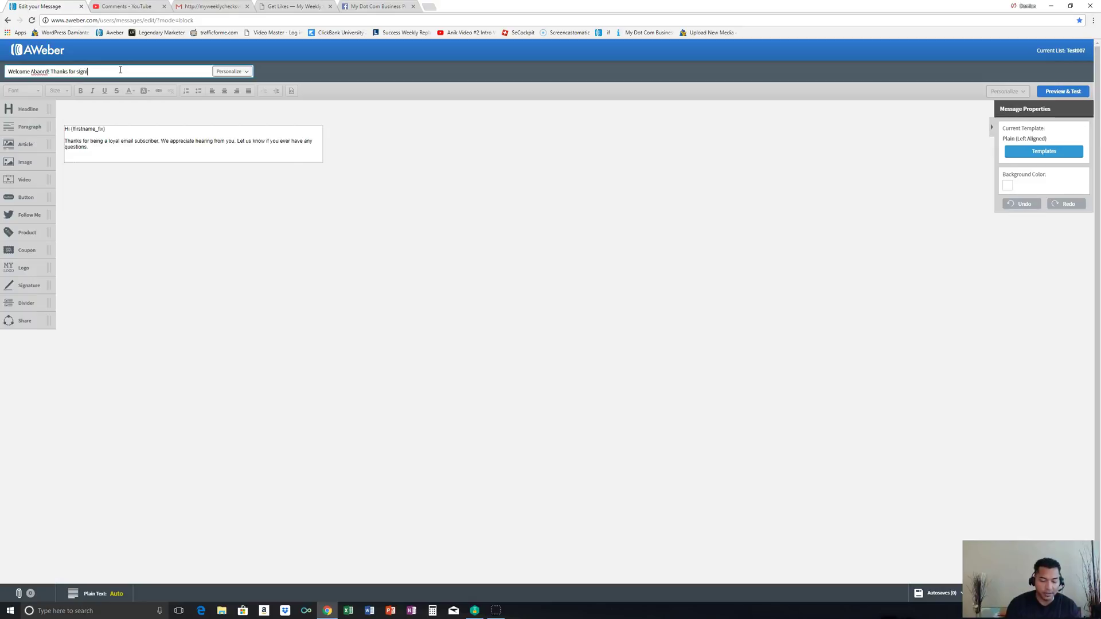
pyautogui.write('ng up!')
pyautogui.rightClick(39, 72)
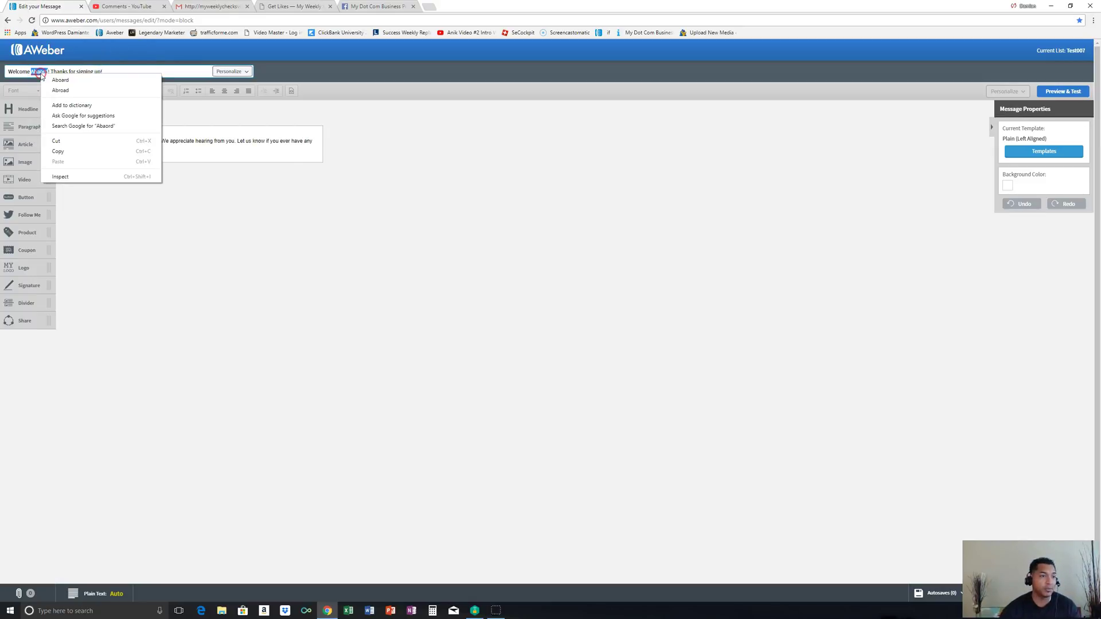
pyautogui.click(61, 80)
# Replace the template body text with a greeting that gives the sender's full name and ends "and I would like to welcome you to my team!".
pyautogui.click(86, 129)
pyautogui.moveTo(95, 150); pyautogui.dragTo(67, 130)
pyautogui.press('BackSpace')
pyautogui.write('Hi my name is')
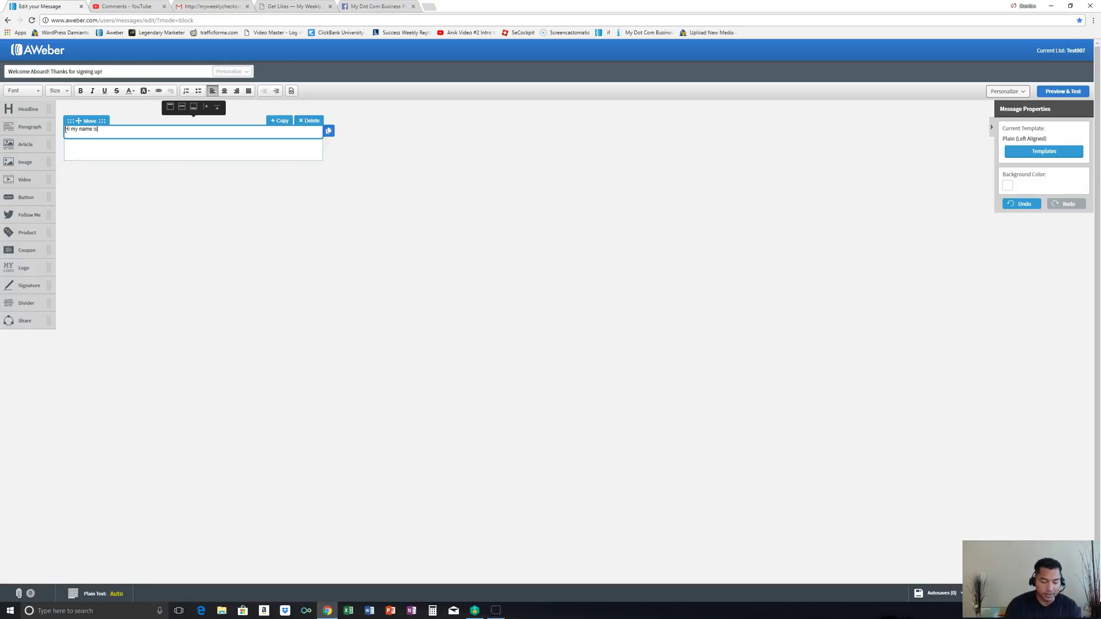
pyautogui.write(' Damian Ellis, and I would like to welc')
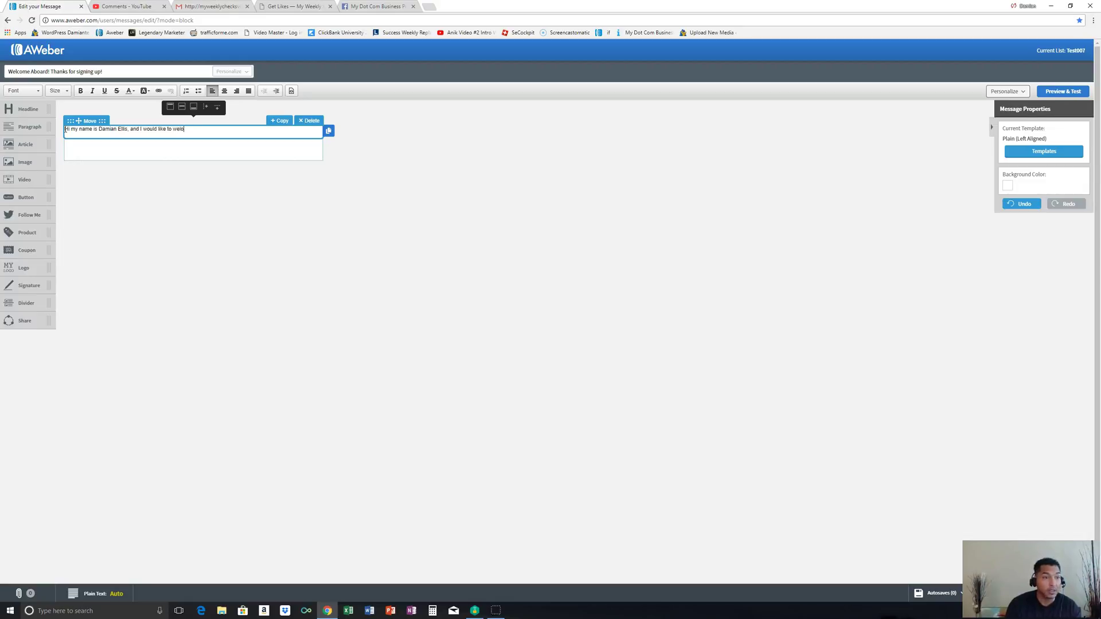
pyautogui.write('ome you to')
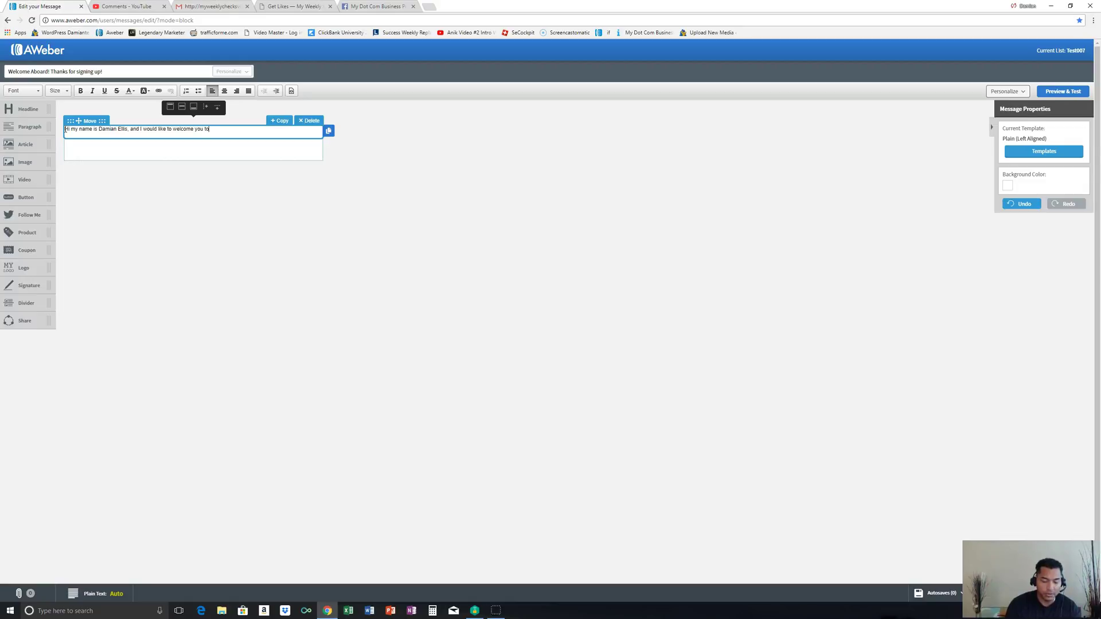
pyautogui.write(' my team!')
pyautogui.press('Return')
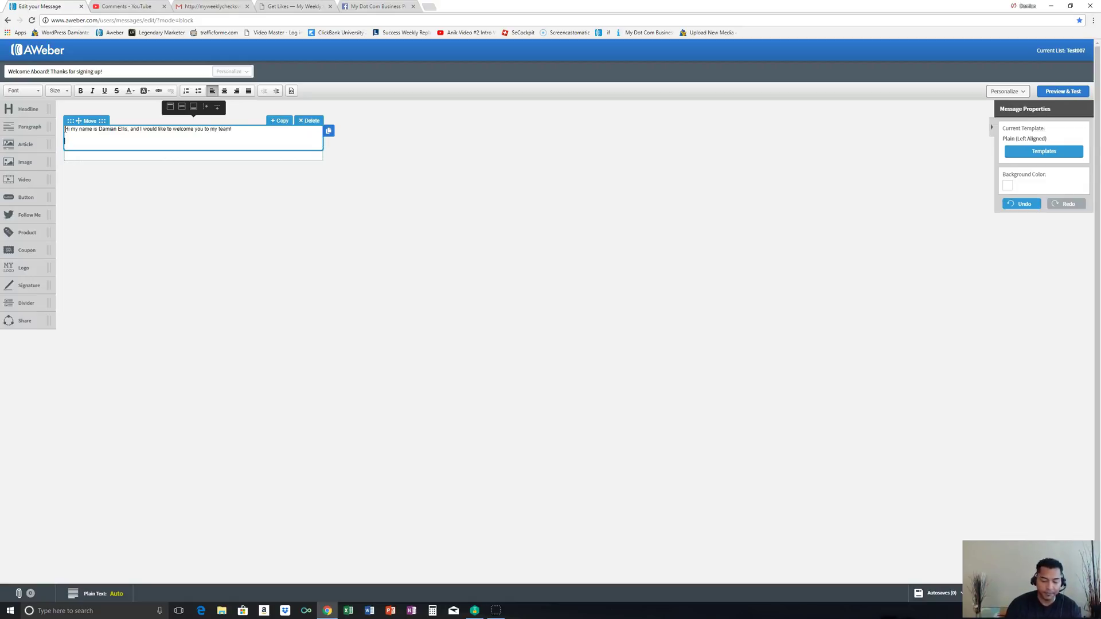
# Add the body lines "Great having you here...", "Stick around because you'll find great value daily in your inbox..." and "Training you opted in for is here!".
pyautogui.write('Great having you here...')
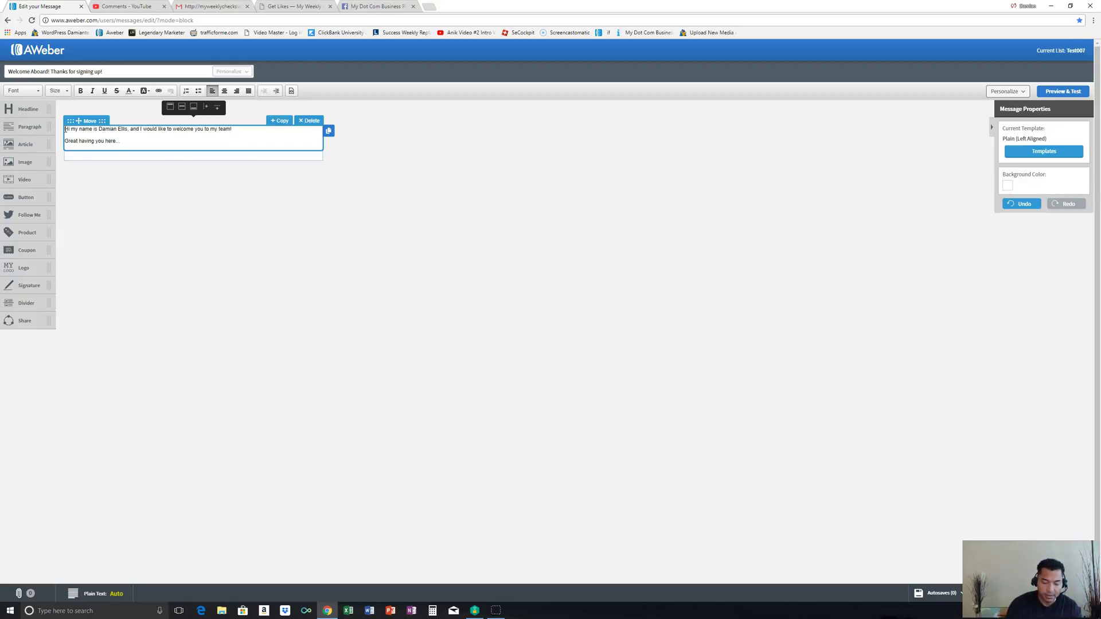
pyautogui.press('Return')
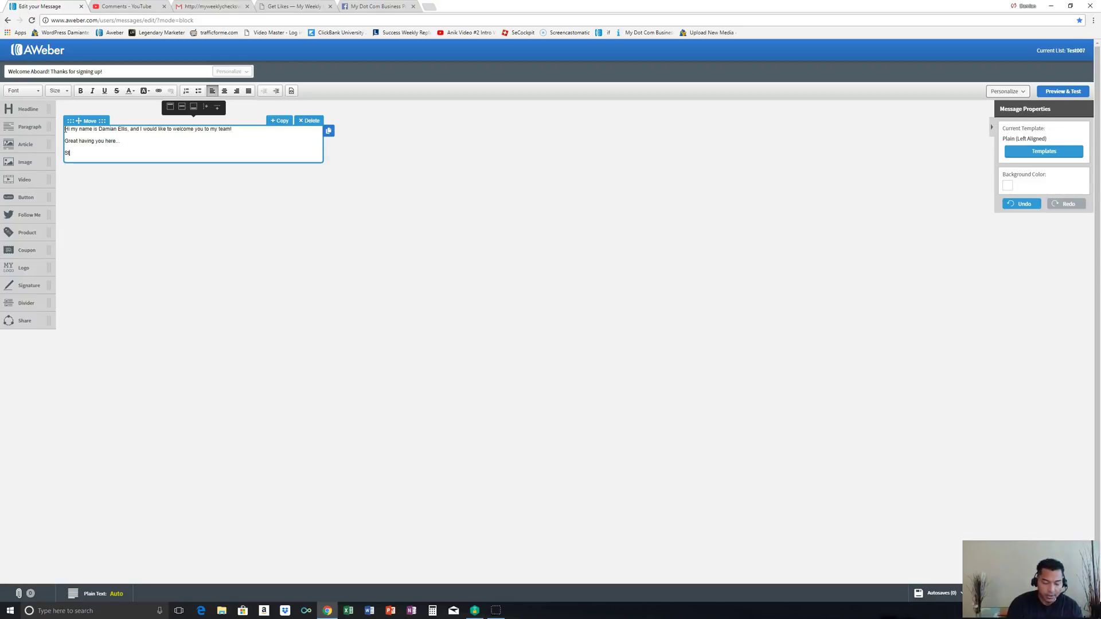
pyautogui.write('Stick arou')
pyautogui.write("nd because you'll find great value da")
pyautogui.write('ind great value dai')
pyautogui.write('ly in your inbox...')
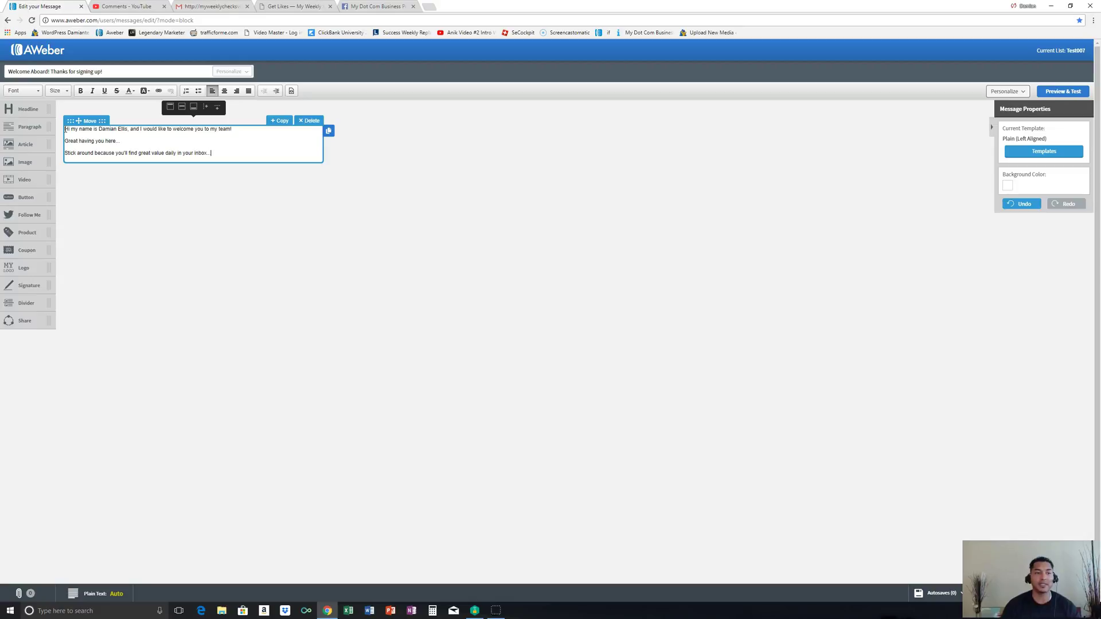
pyautogui.press('Return')
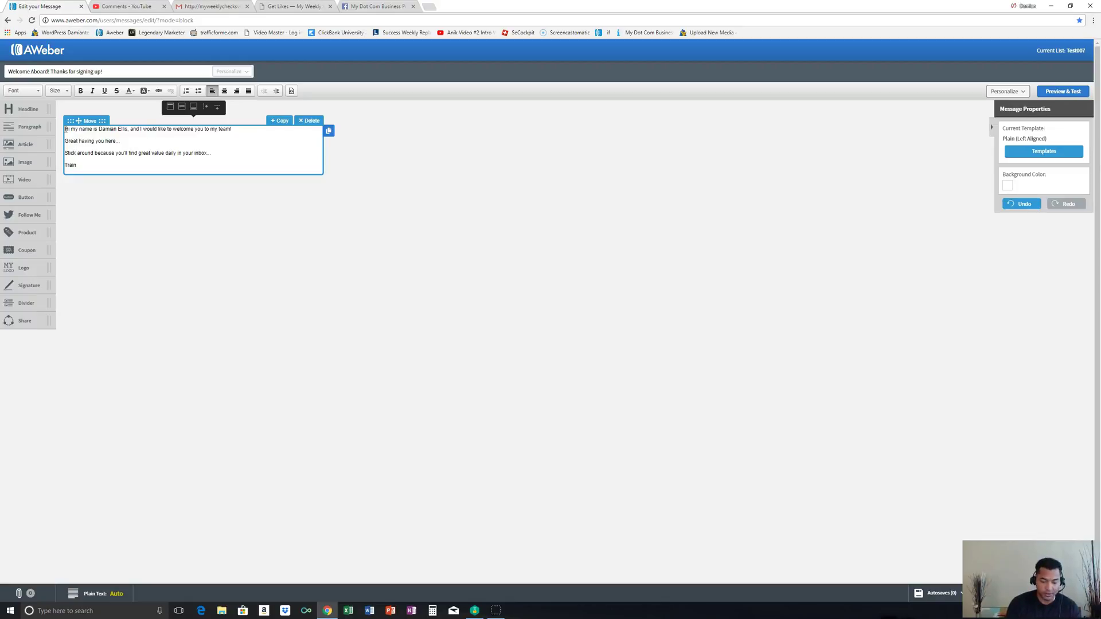
pyautogui.write('opted in for is her')
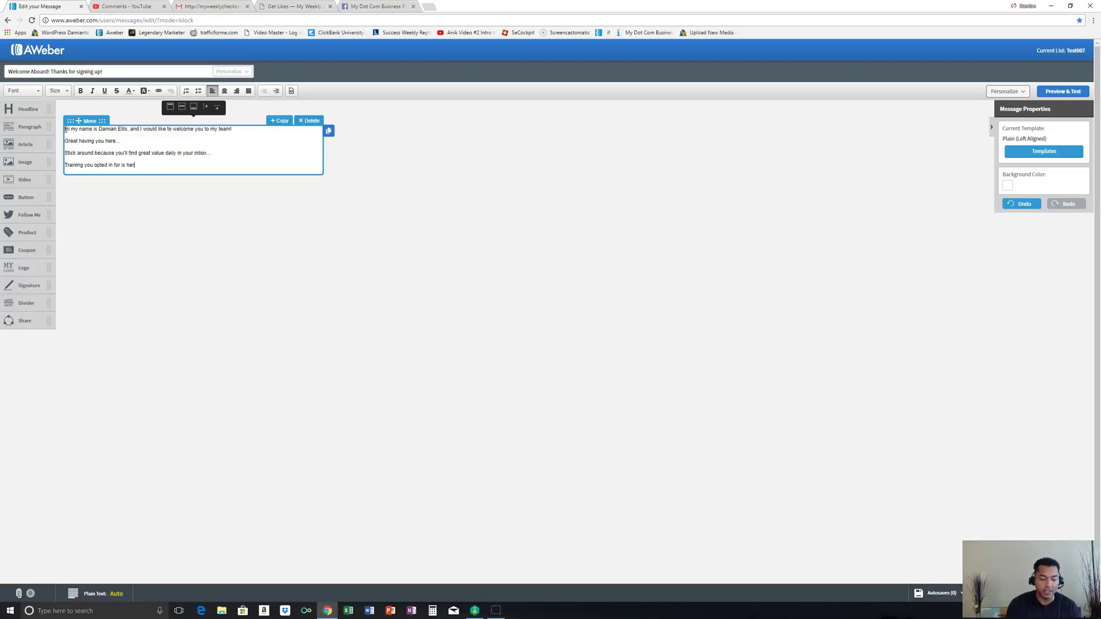
pyautogui.write('e!')
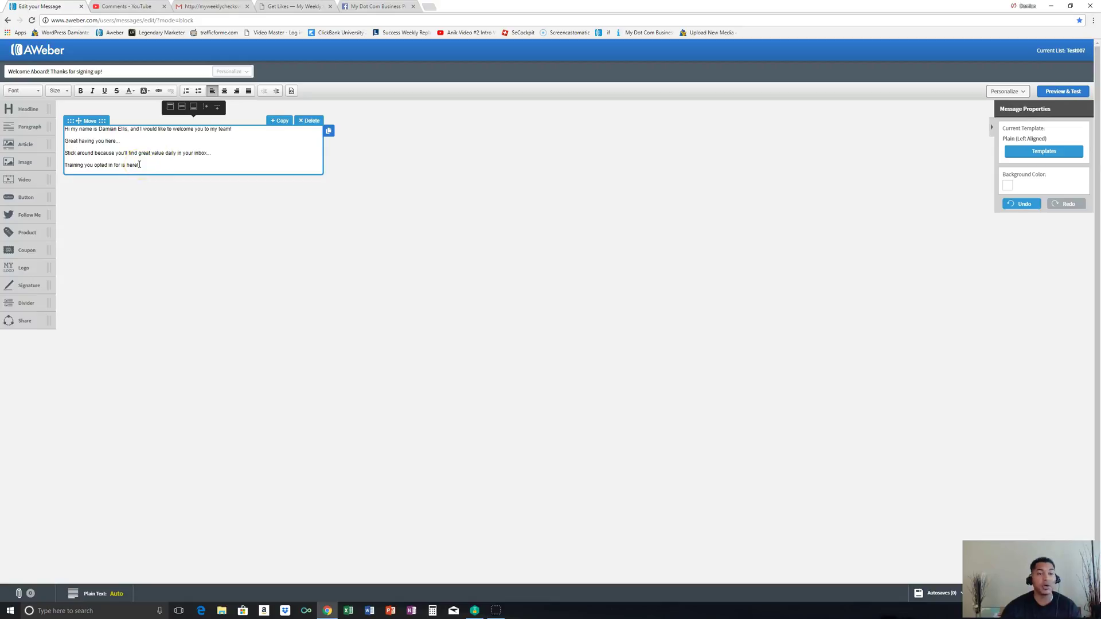
pyautogui.click(127, 165)
pyautogui.moveTo(126, 165); pyautogui.dragTo(65, 164)
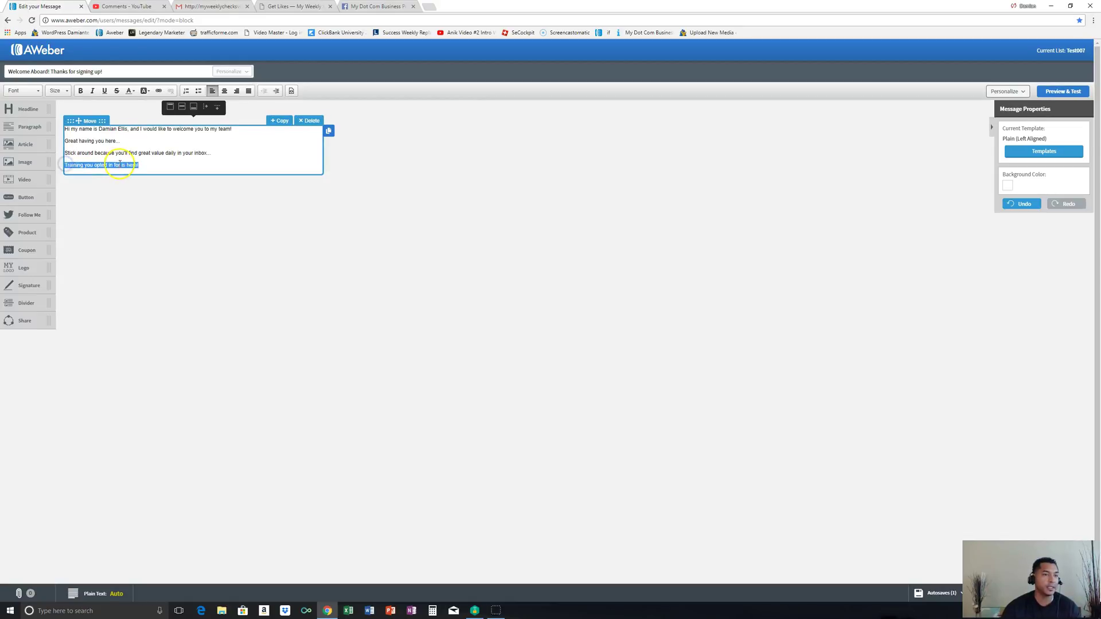
pyautogui.click(158, 91)
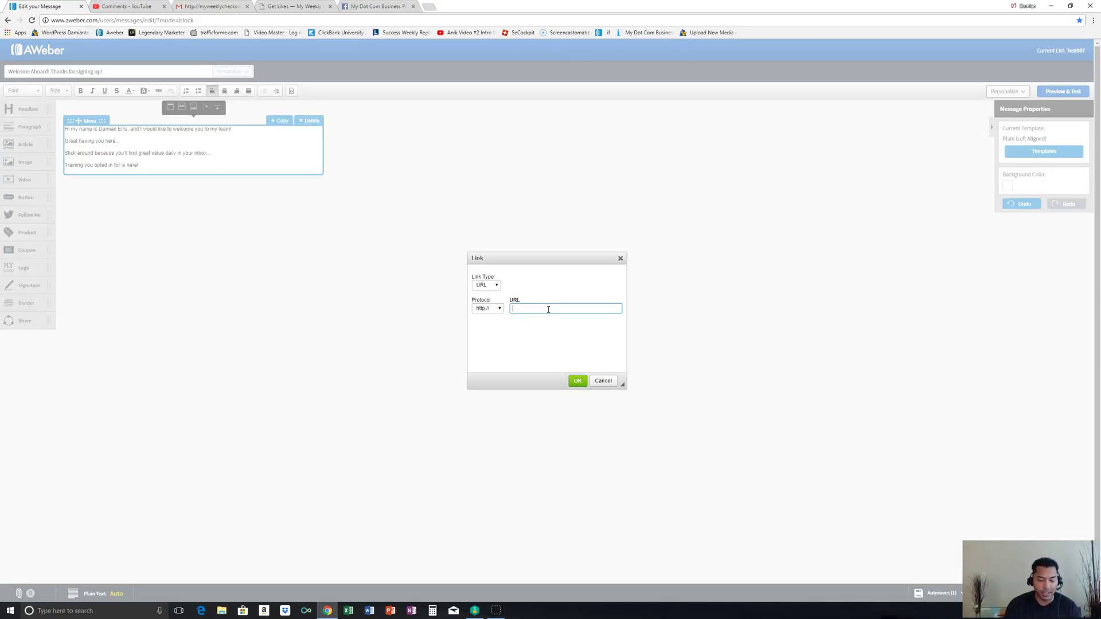
pyautogui.write('htt')
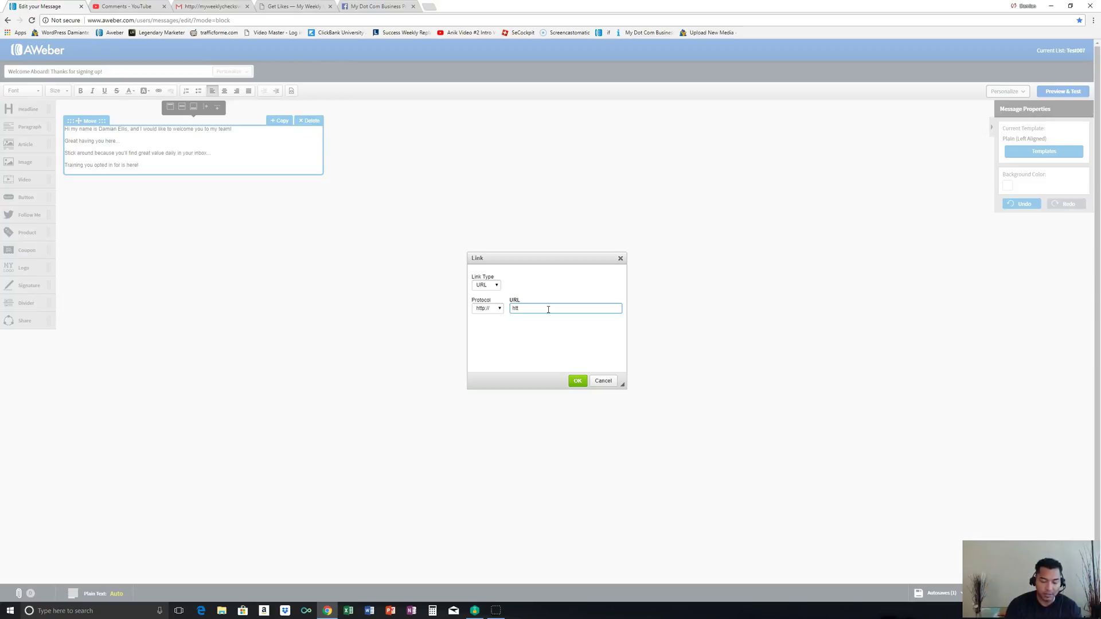
pyautogui.write('ps:')
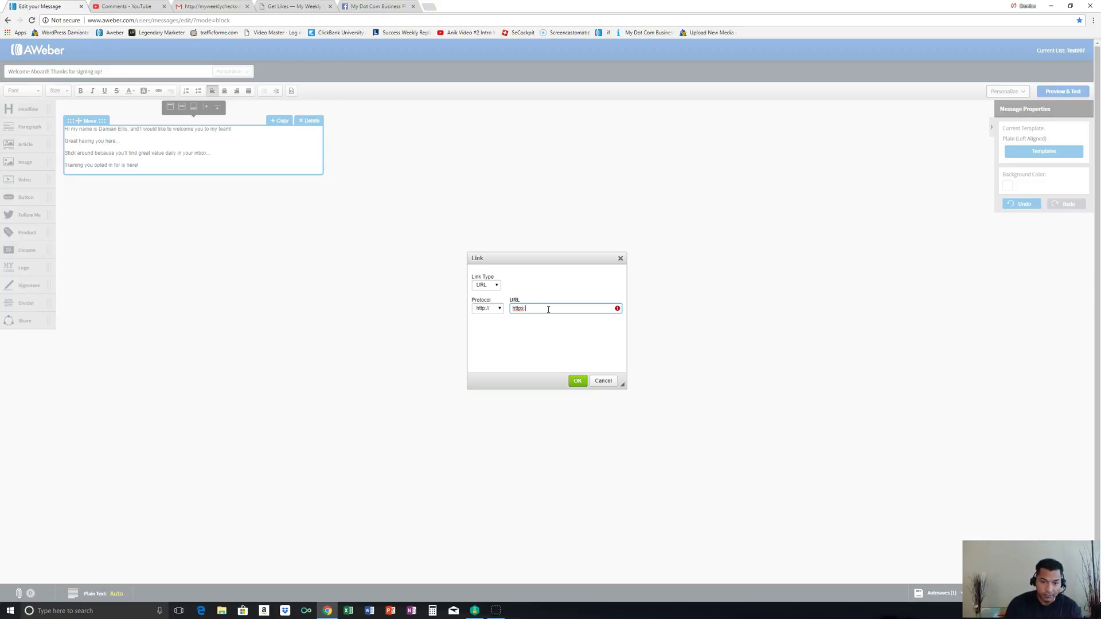
pyautogui.write('//goo')
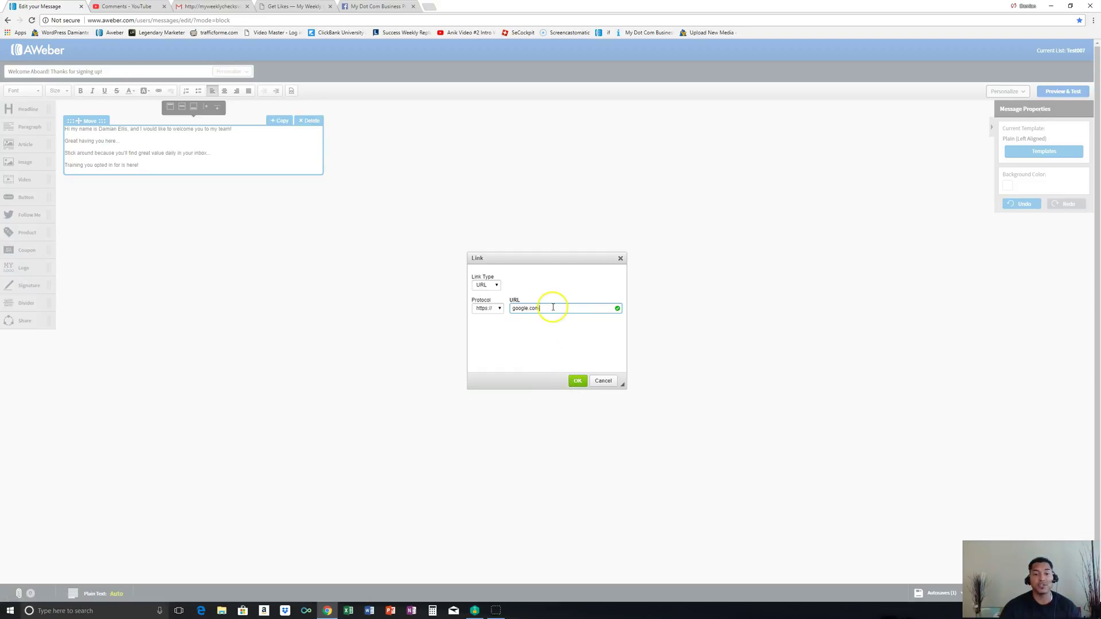
pyautogui.click(578, 380)
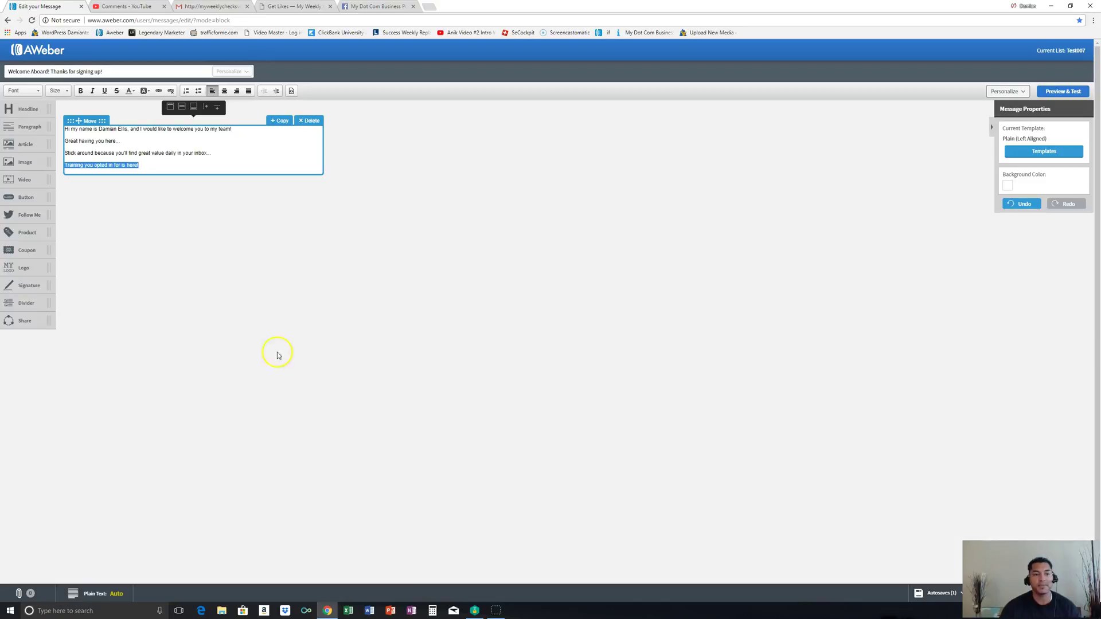
pyautogui.click(286, 167)
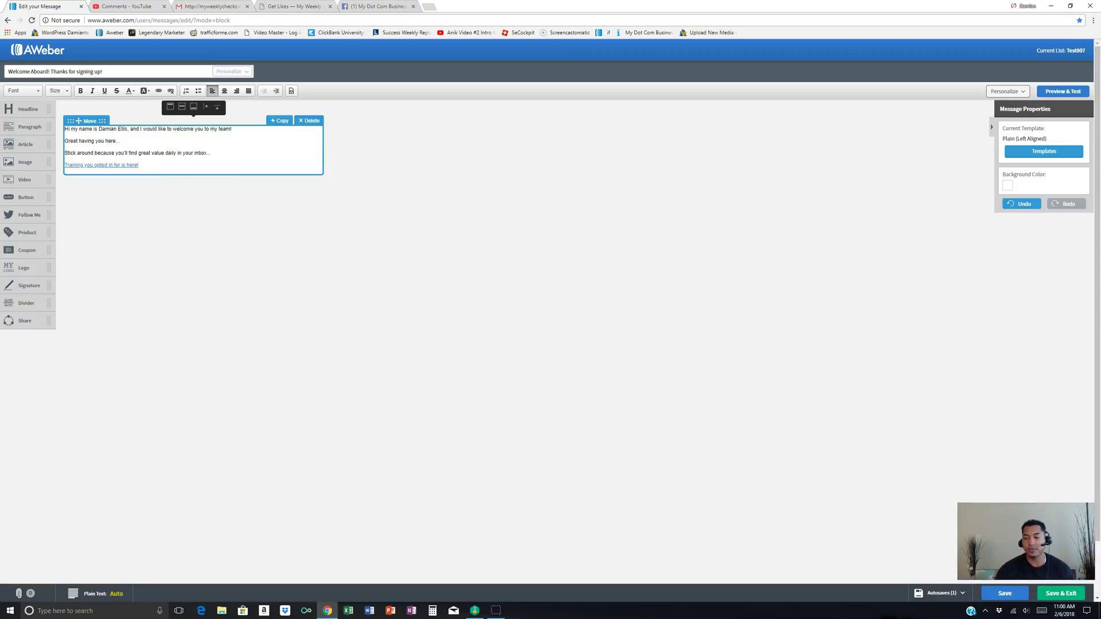
pyautogui.click(1054, 594)
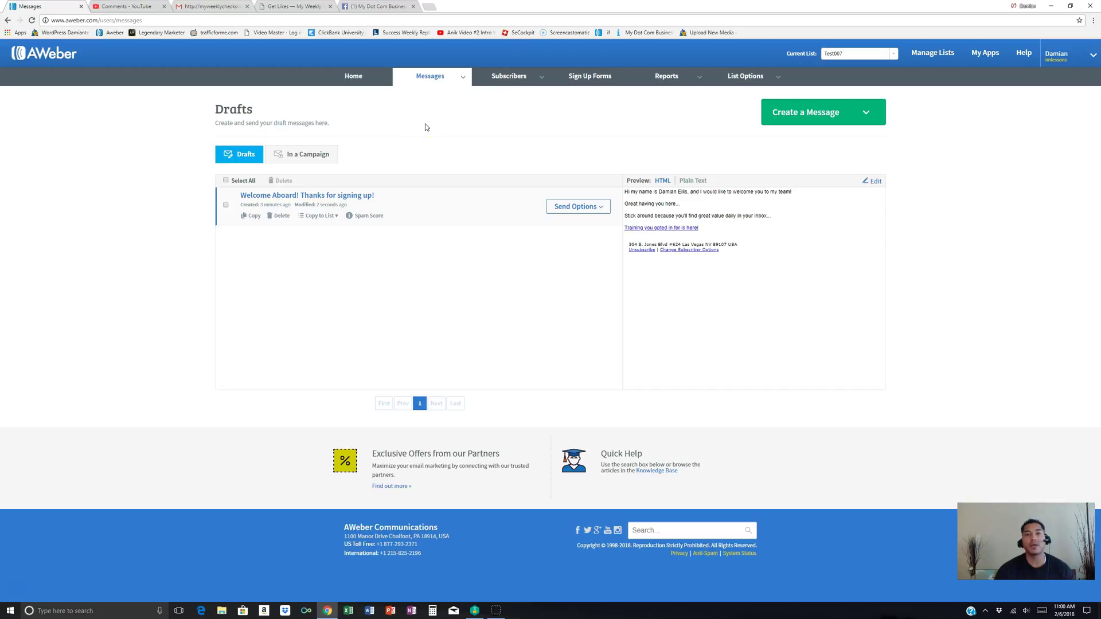
pyautogui.moveTo(435, 78)
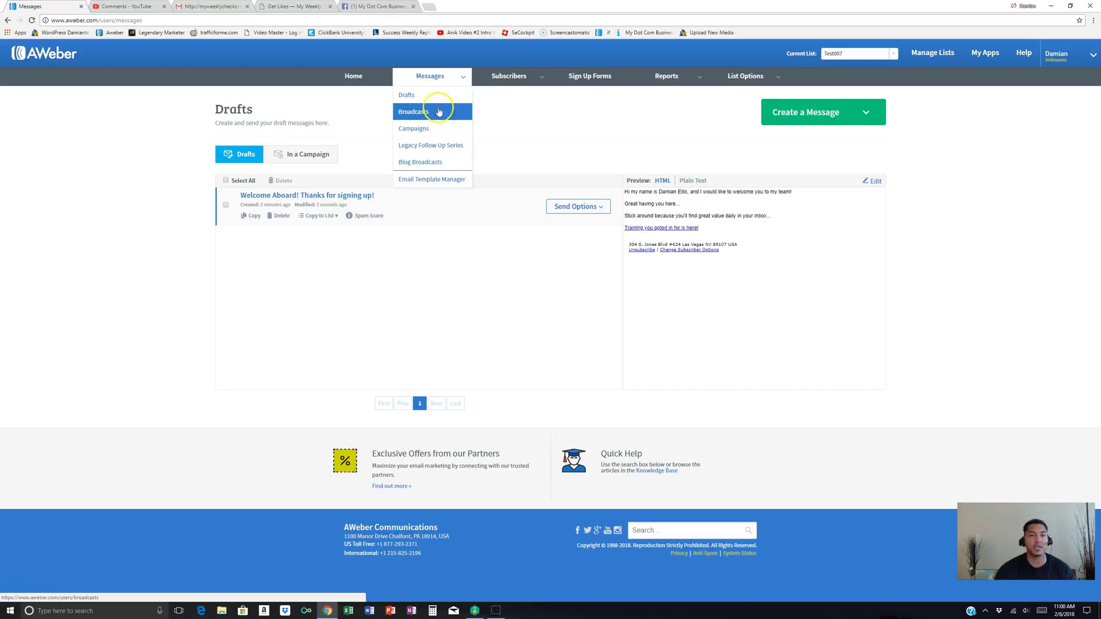
pyautogui.click(432, 145)
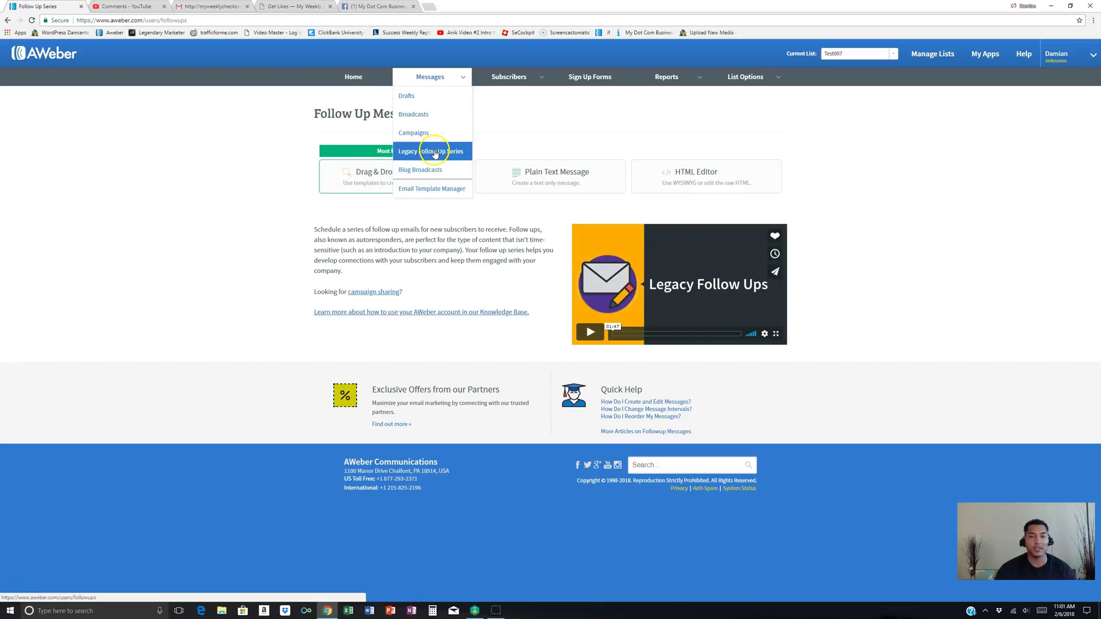
pyautogui.click(435, 153)
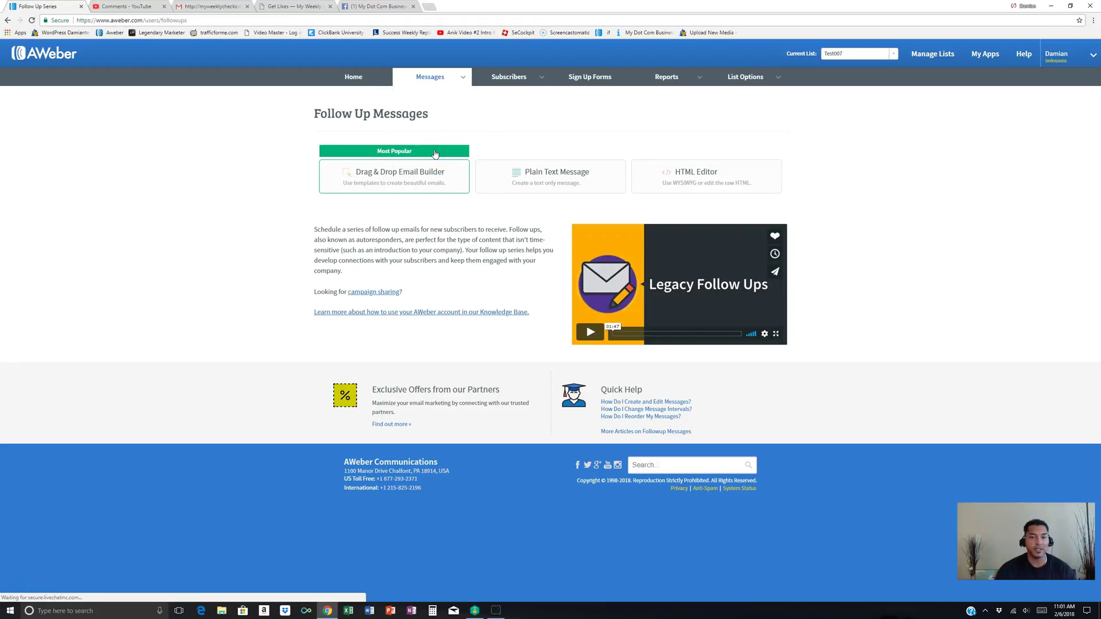
pyautogui.click(412, 174)
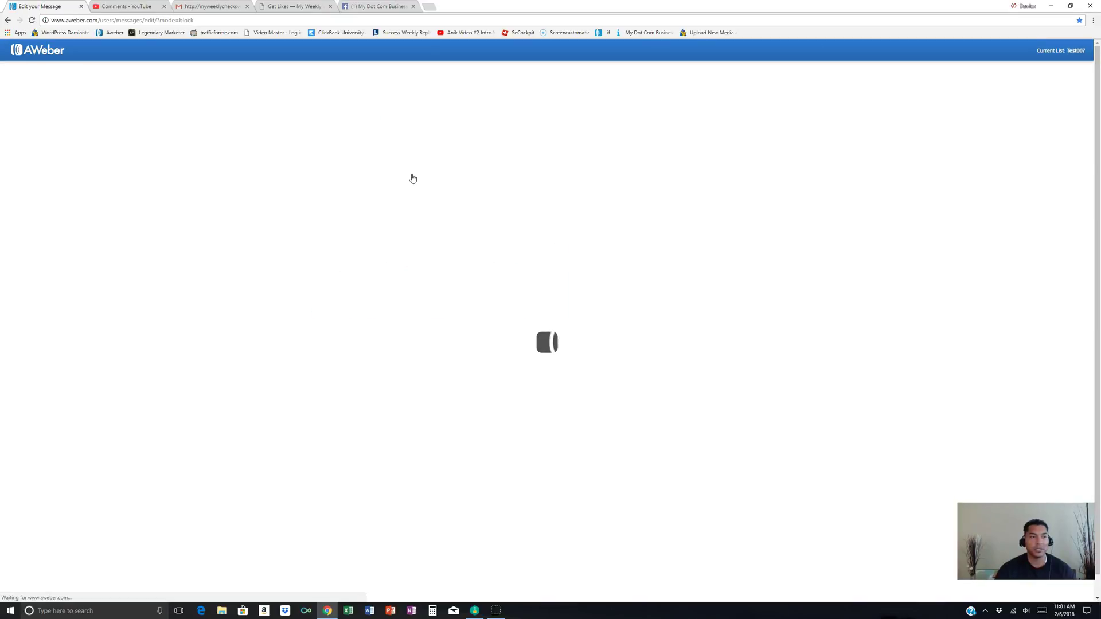
pyautogui.click(404, 161)
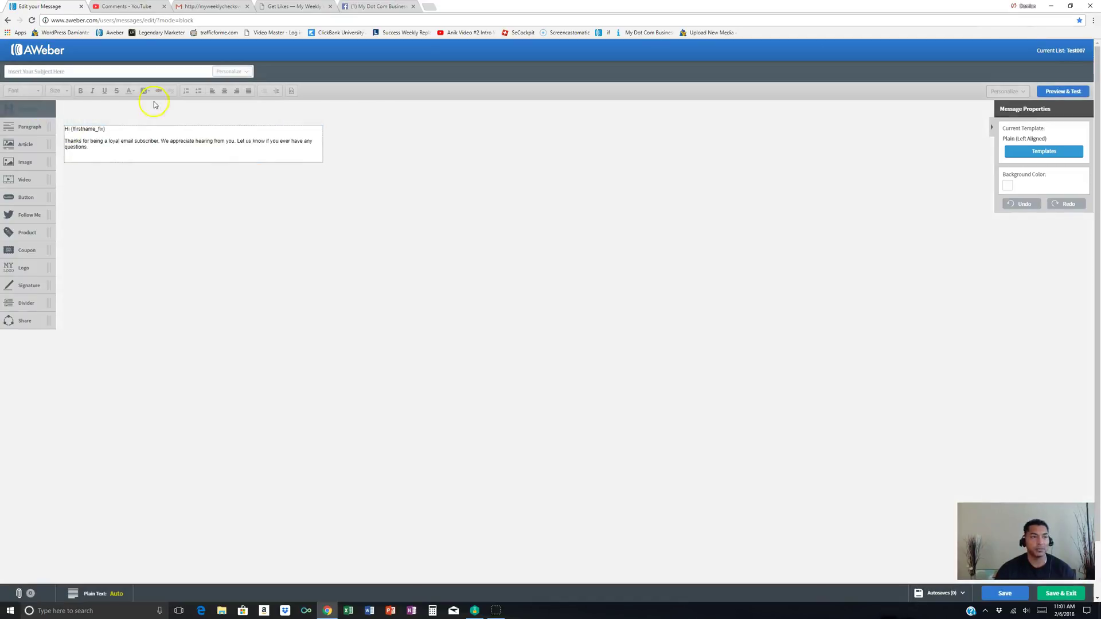
pyautogui.click(25, 51)
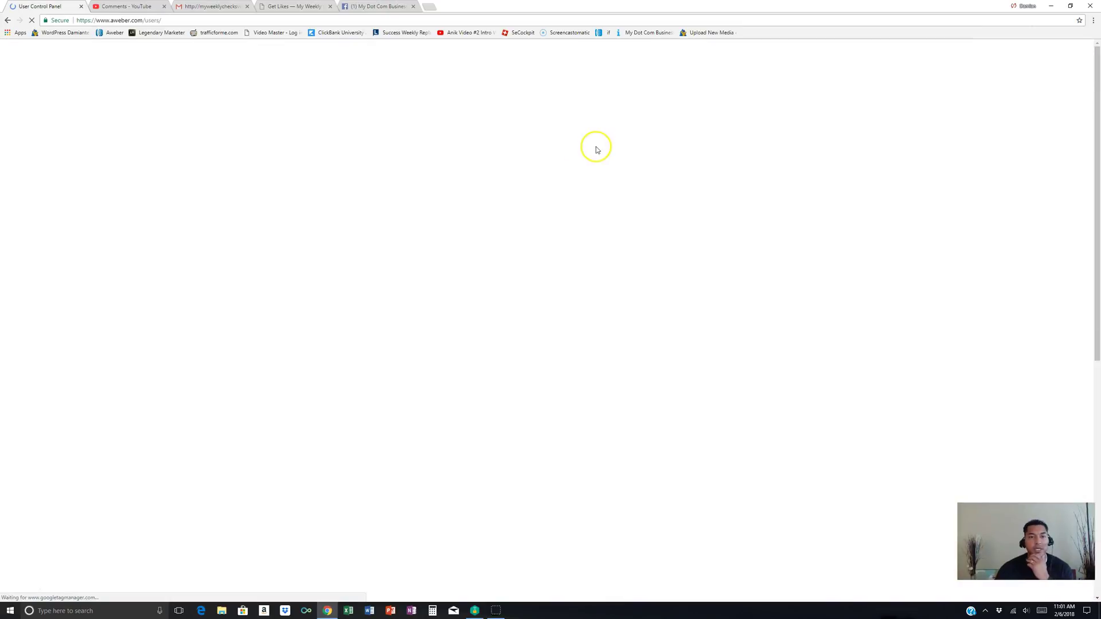
pyautogui.click(428, 76)
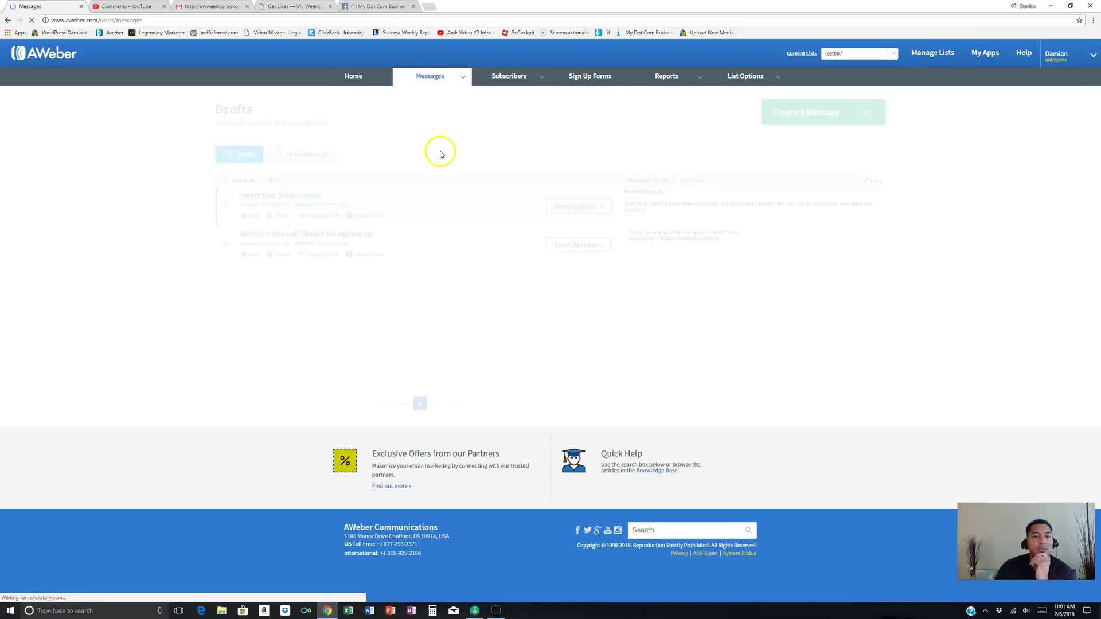
# Delete the unused draft titled "Insert Your Subject Here" from the drafts list.
pyautogui.moveTo(435, 76)
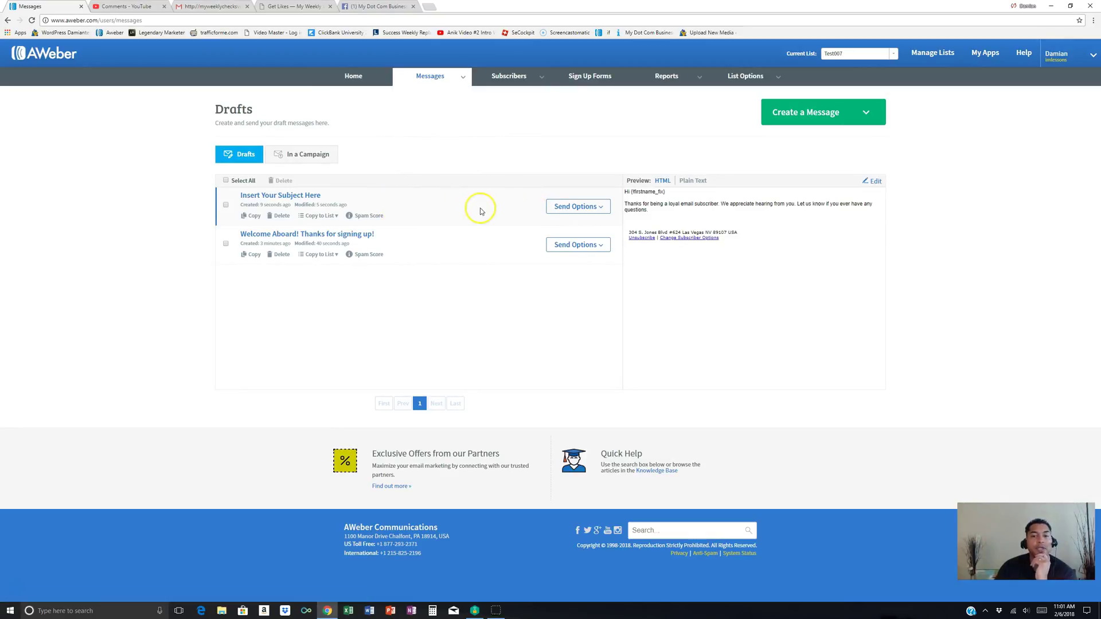
pyautogui.click(281, 217)
pyautogui.click(574, 164)
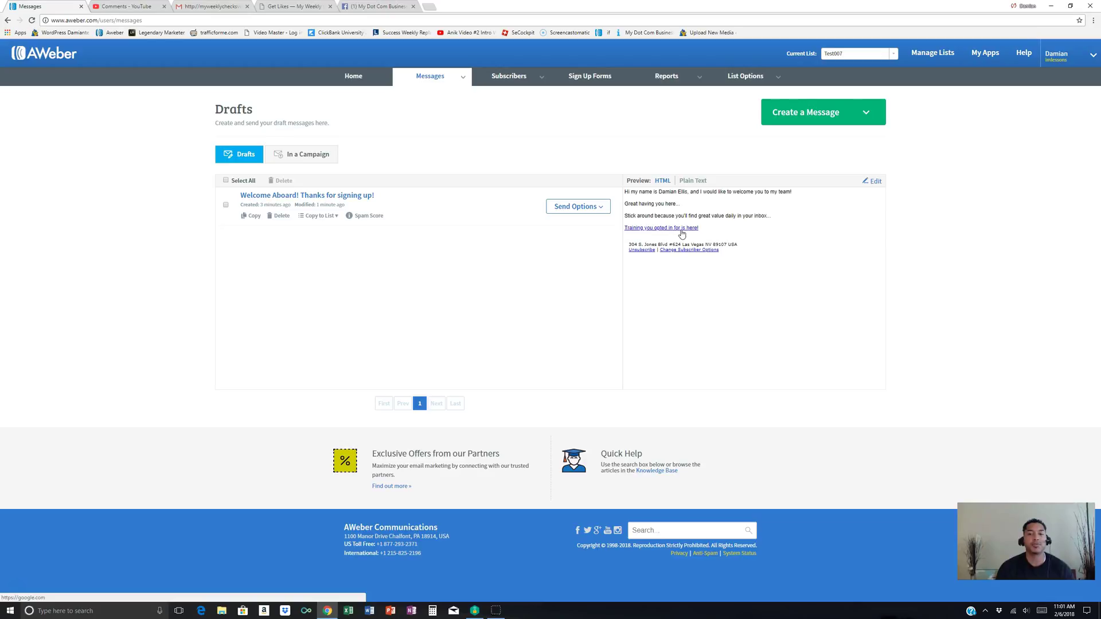
# Add the draft "Welcome Aboard! Thanks for signing up!" to the follow-up series with click tracking on its website links.
pyautogui.click(578, 207)
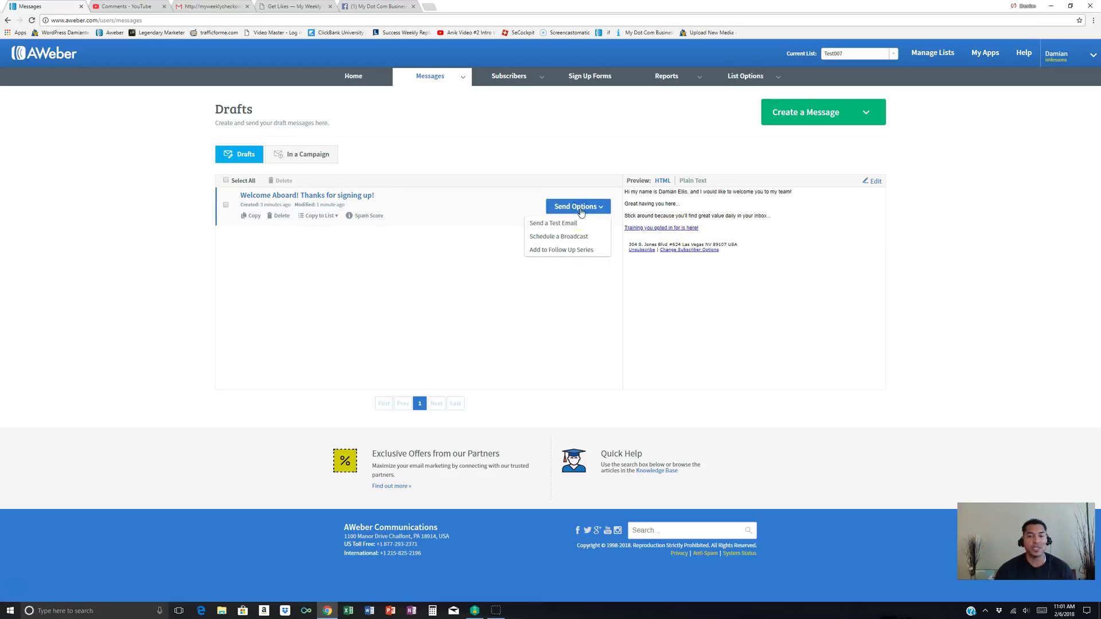
pyautogui.click(564, 251)
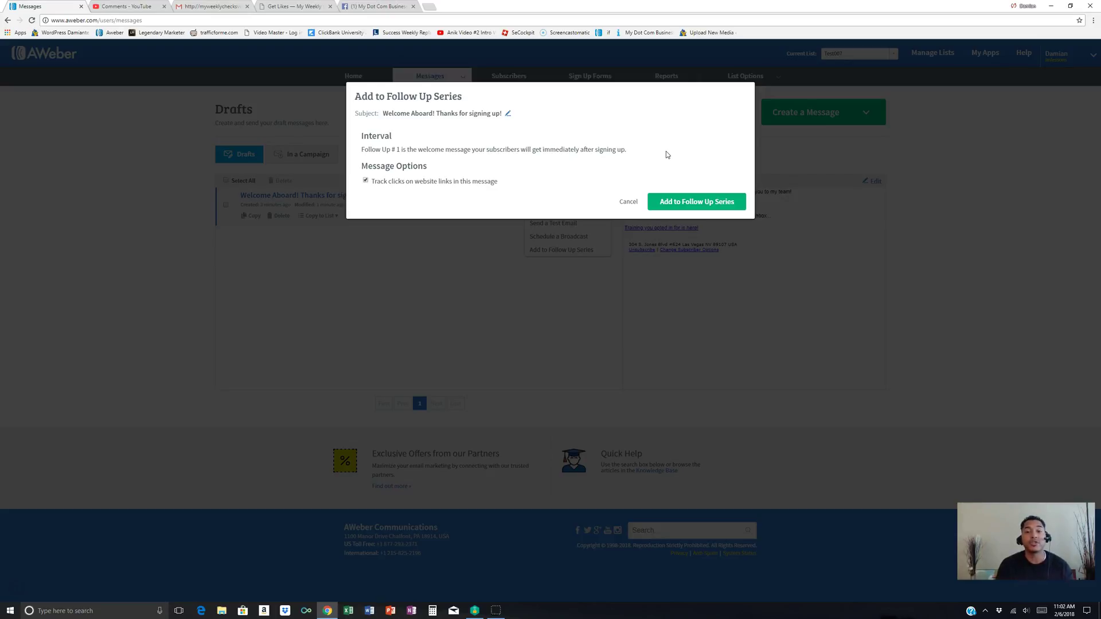
pyautogui.click(705, 199)
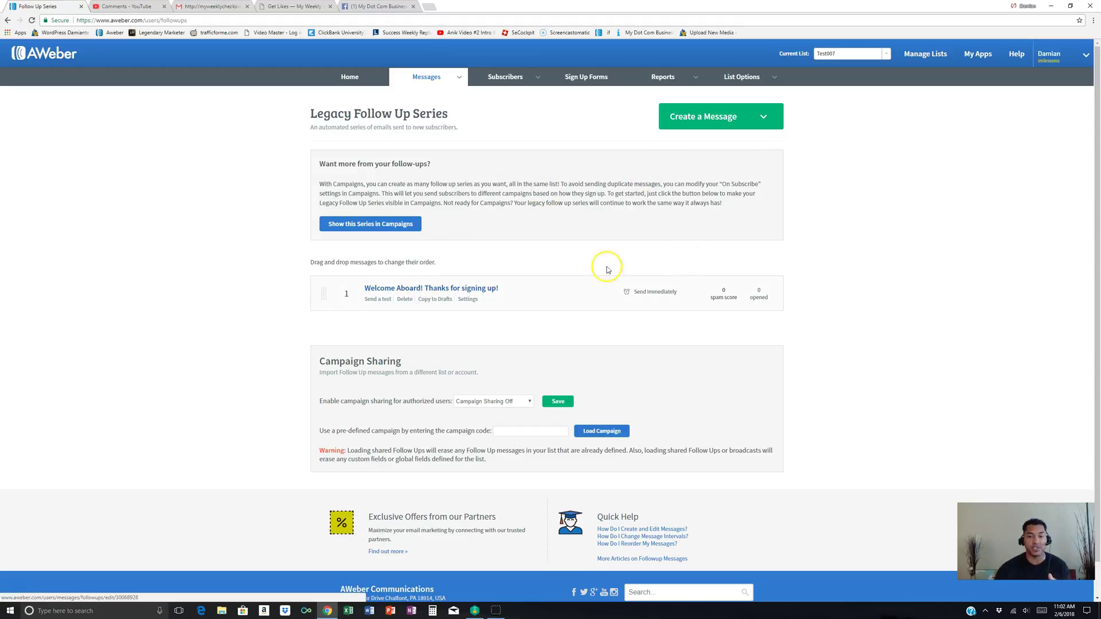
pyautogui.click(804, 257)
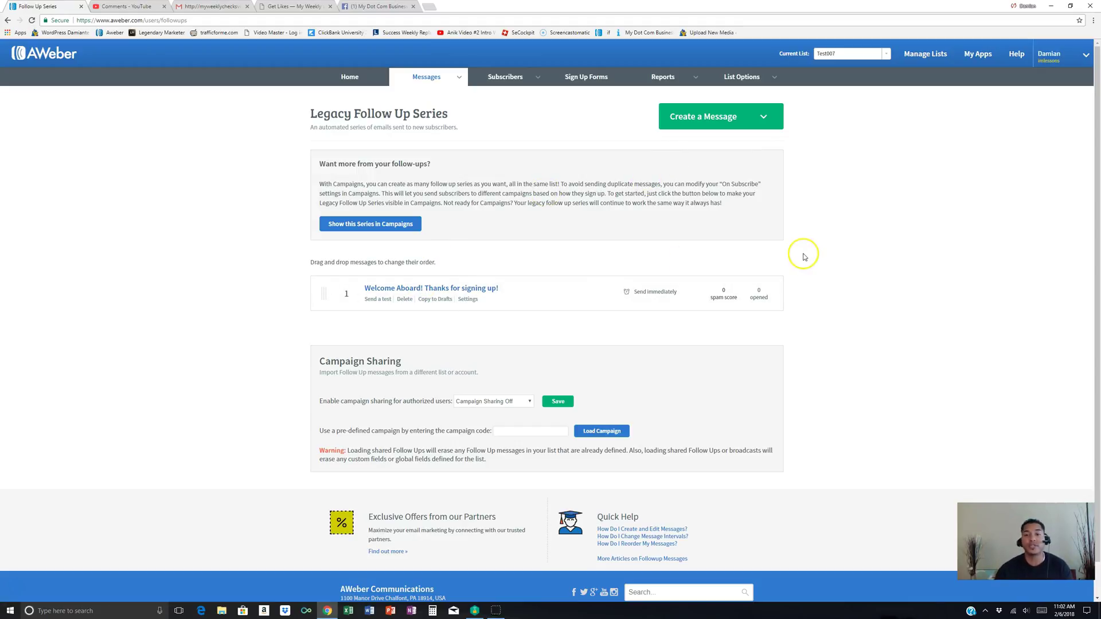
# Create a new message in the Drag & Drop Email Builder with the subject "This Day 2".
pyautogui.click(771, 124)
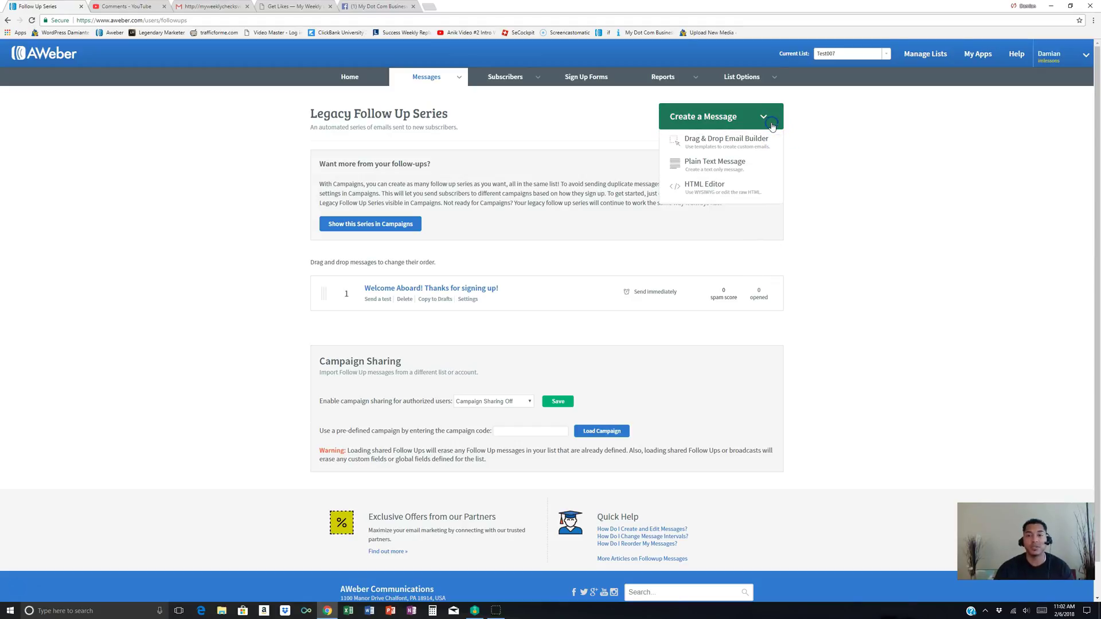
pyautogui.click(748, 140)
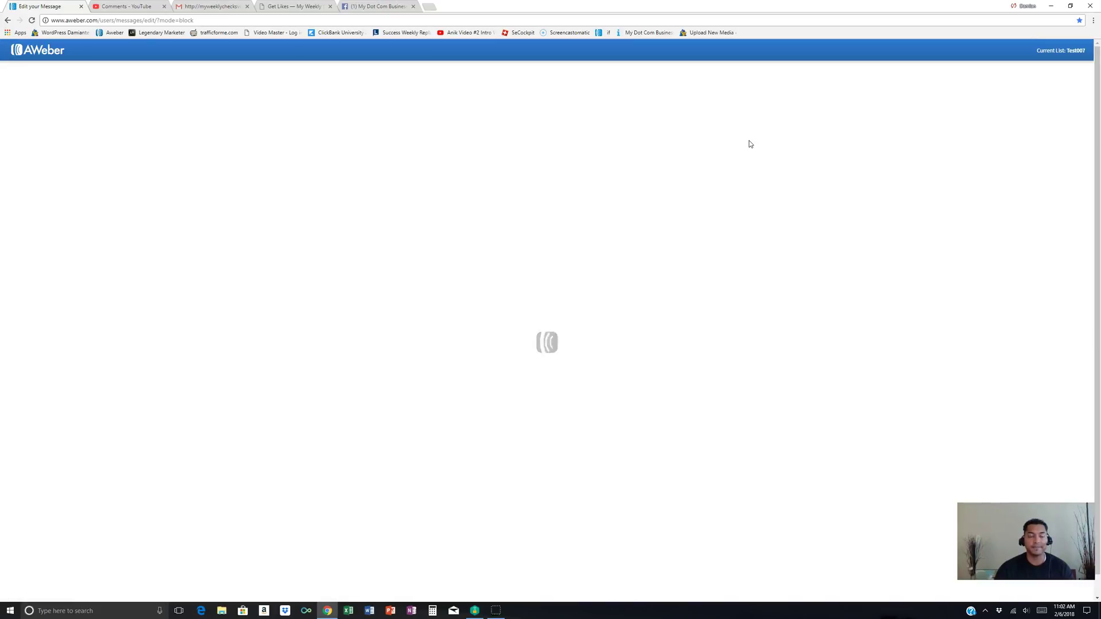
pyautogui.click(101, 72)
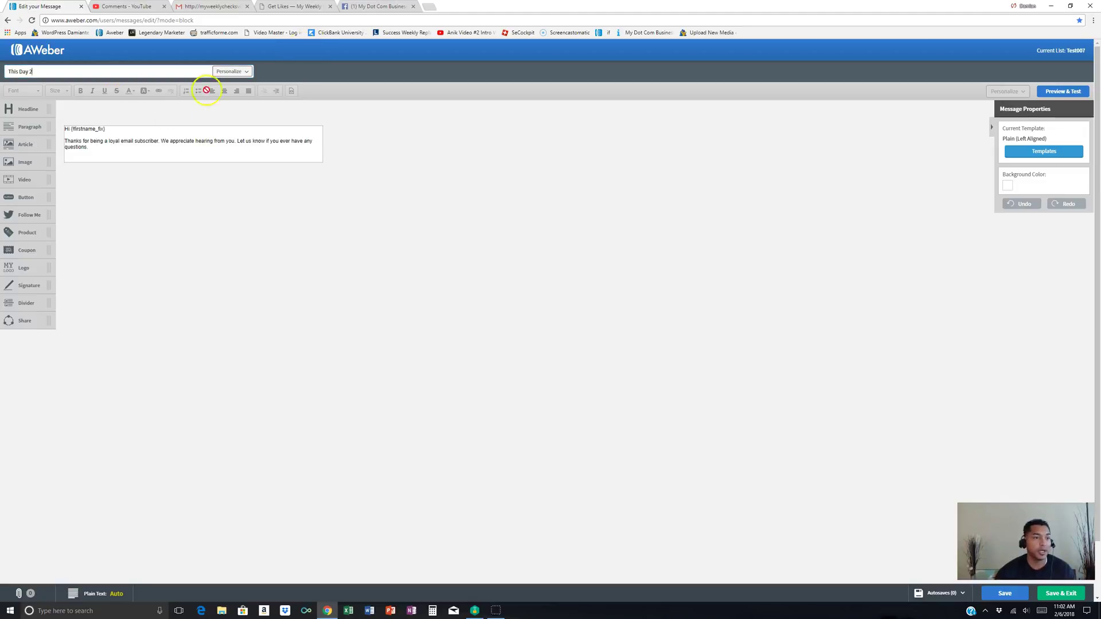
# Replace the template body text with the lines "Have you checked out the free training that I sent yet?" and "If not Check it out here!".
pyautogui.click(107, 148)
pyautogui.moveTo(108, 147); pyautogui.dragTo(62, 125)
pyautogui.write('Ha')
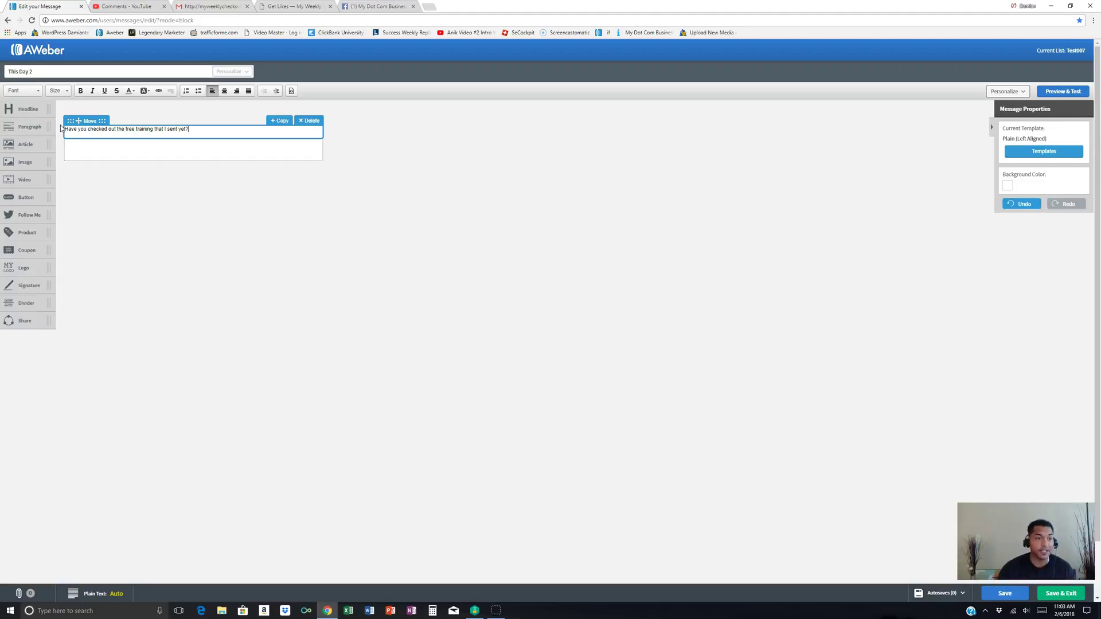
pyautogui.press('Return')
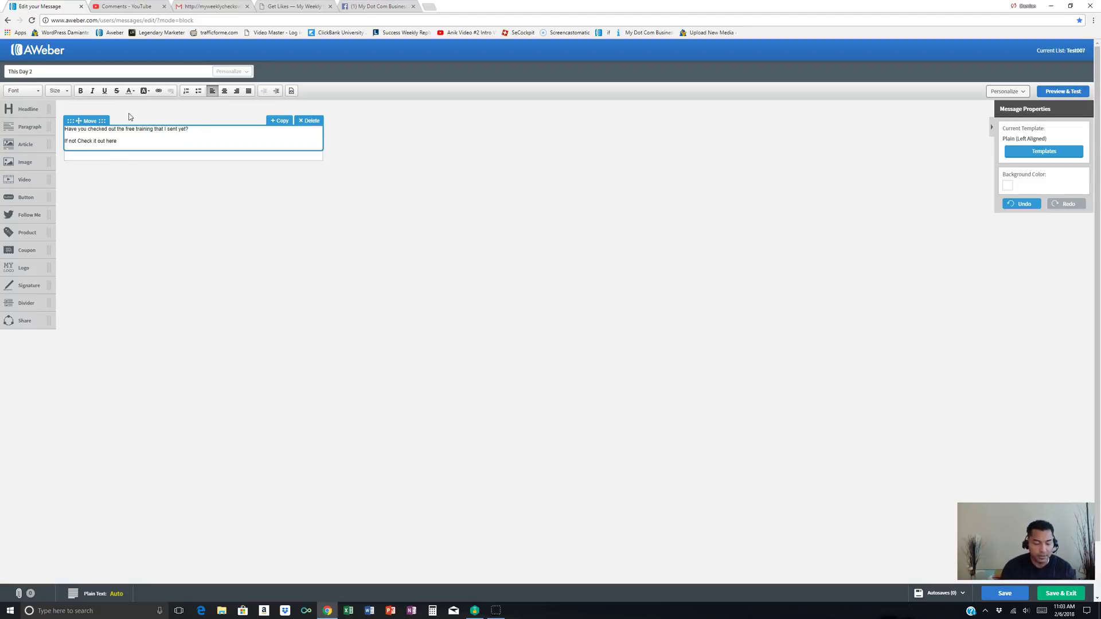
pyautogui.click(119, 141)
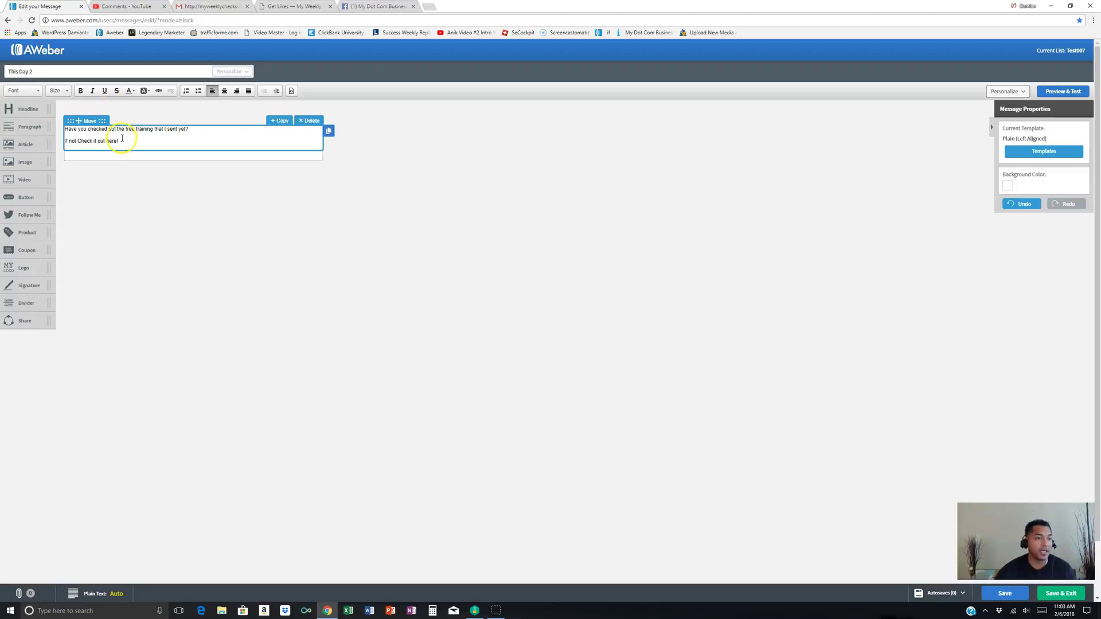
pyautogui.moveTo(119, 141); pyautogui.dragTo(65, 141)
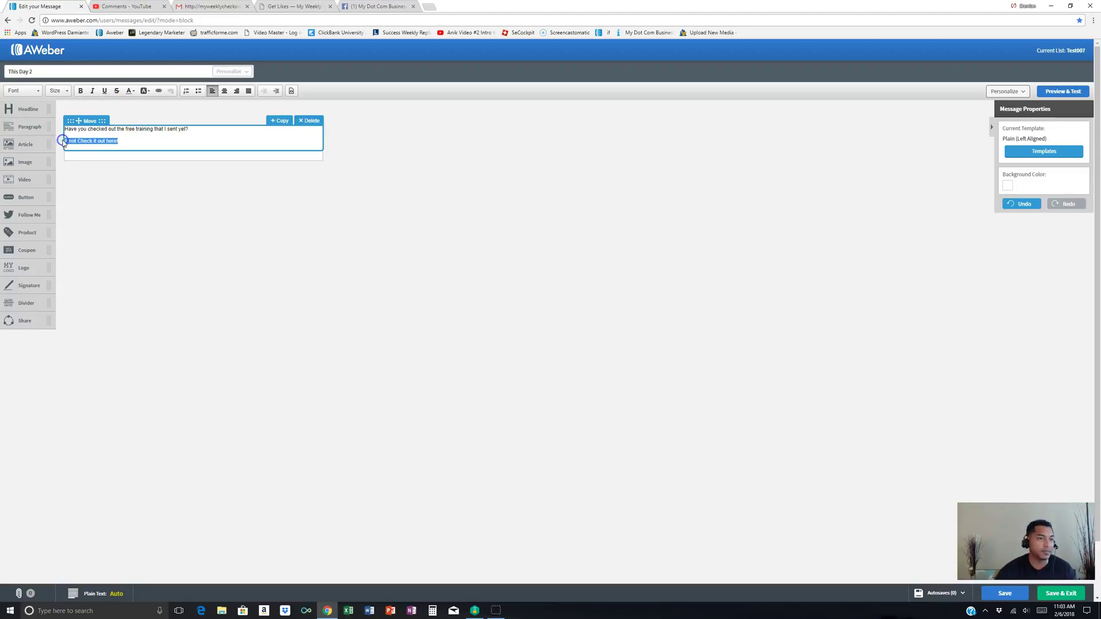
pyautogui.click(157, 91)
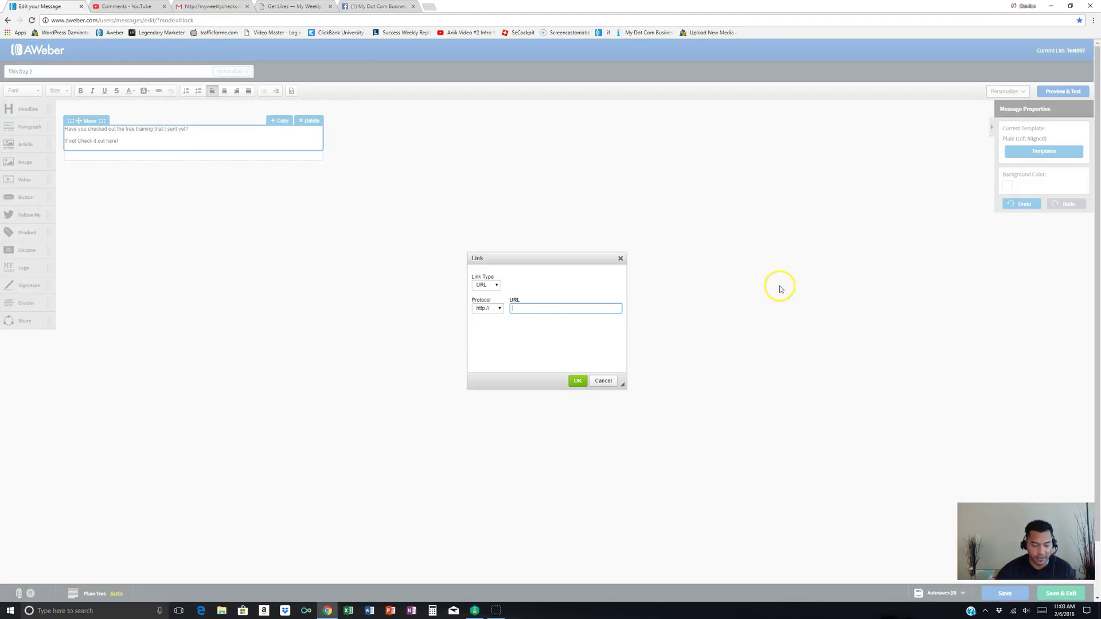
pyautogui.write('goo')
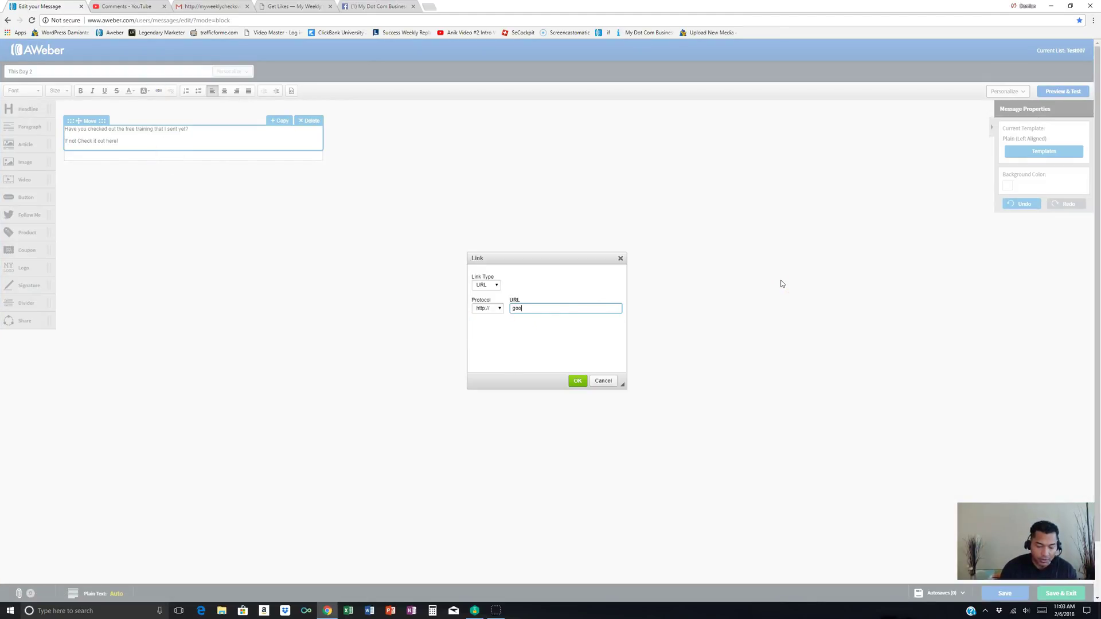
pyautogui.write('gle.com')
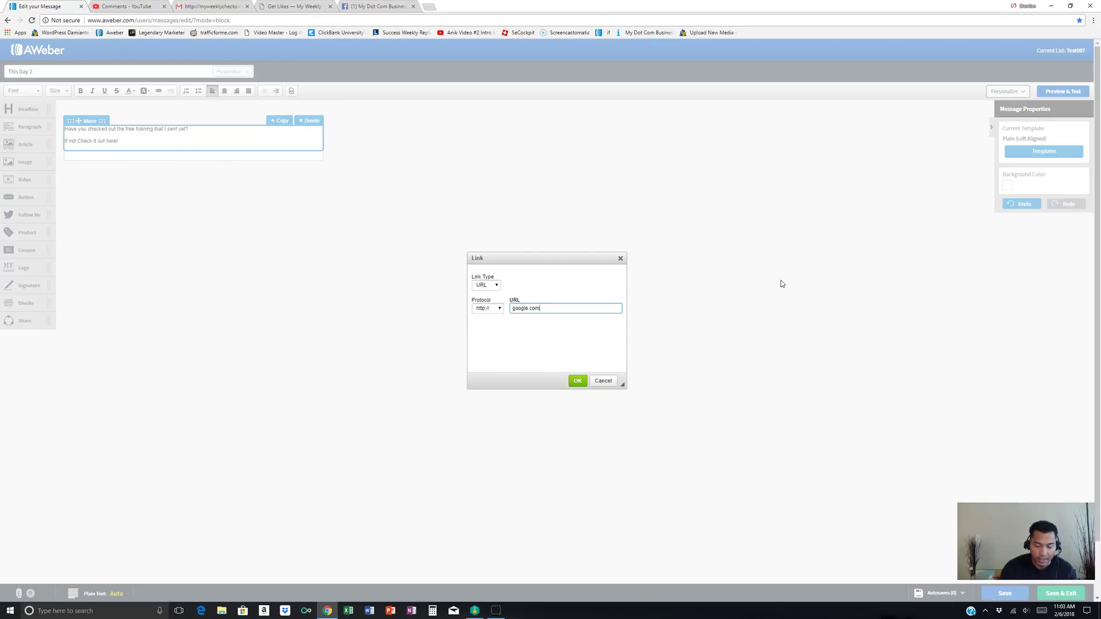
pyautogui.press('Return')
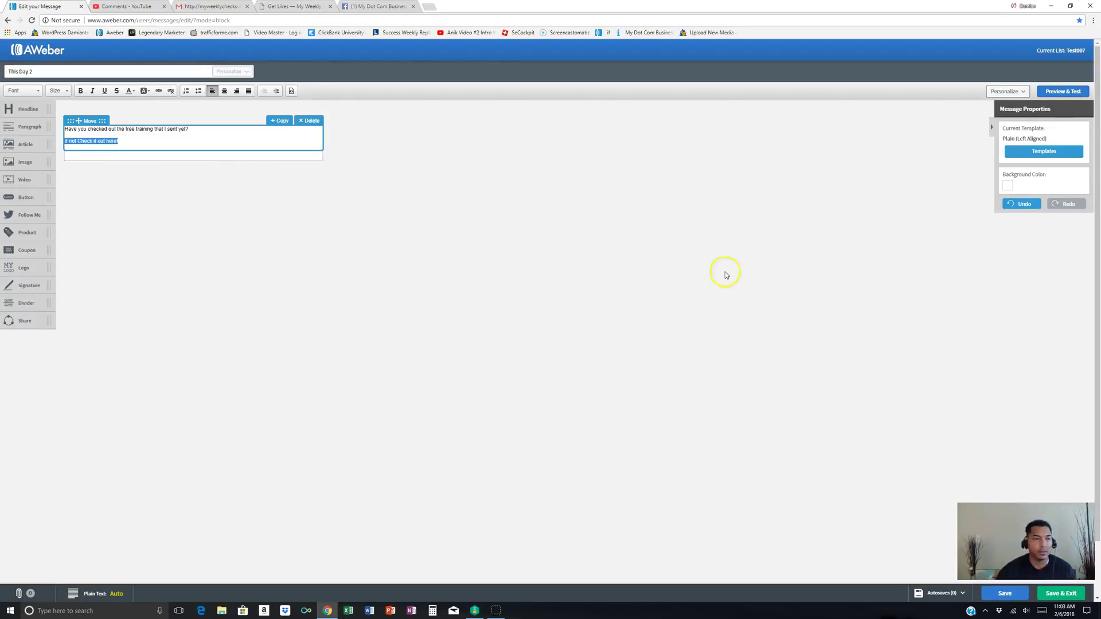
pyautogui.click(161, 93)
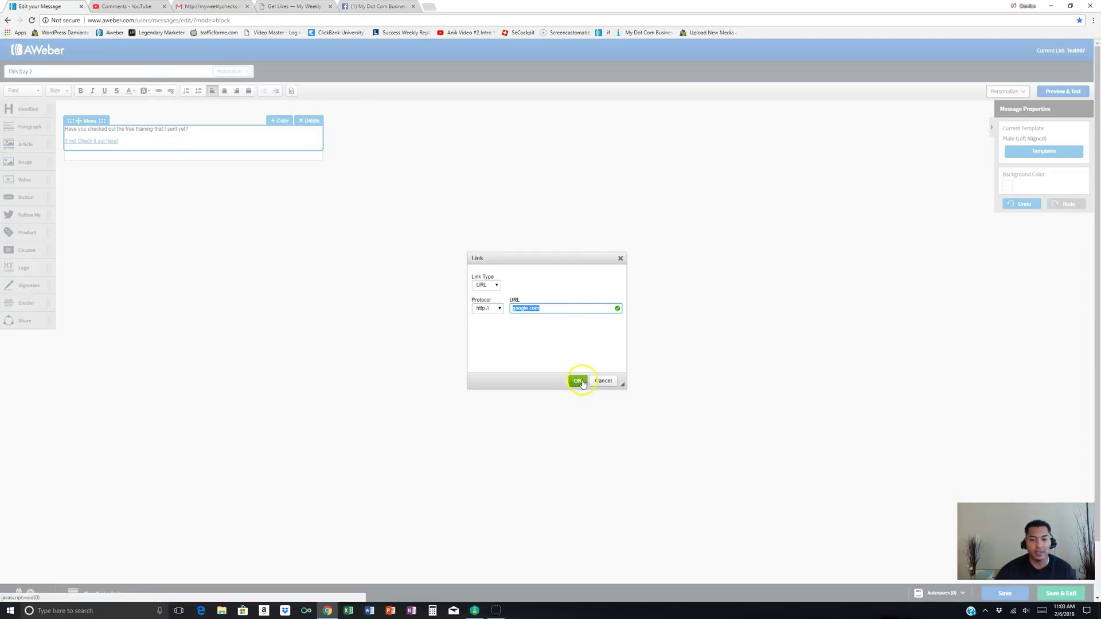
pyautogui.click(577, 381)
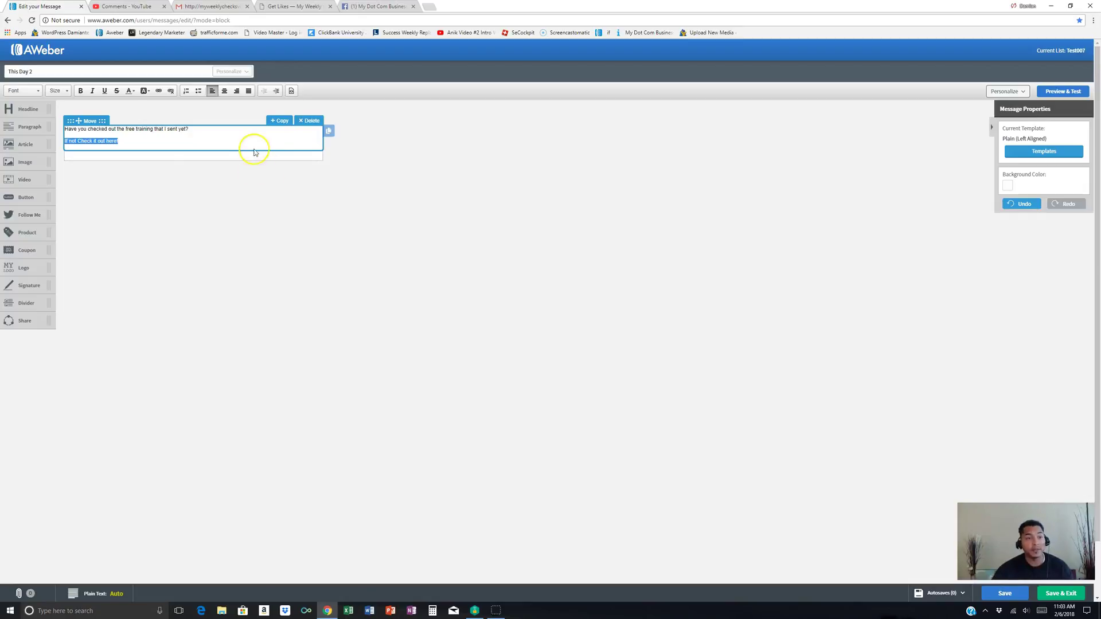
pyautogui.click(256, 144)
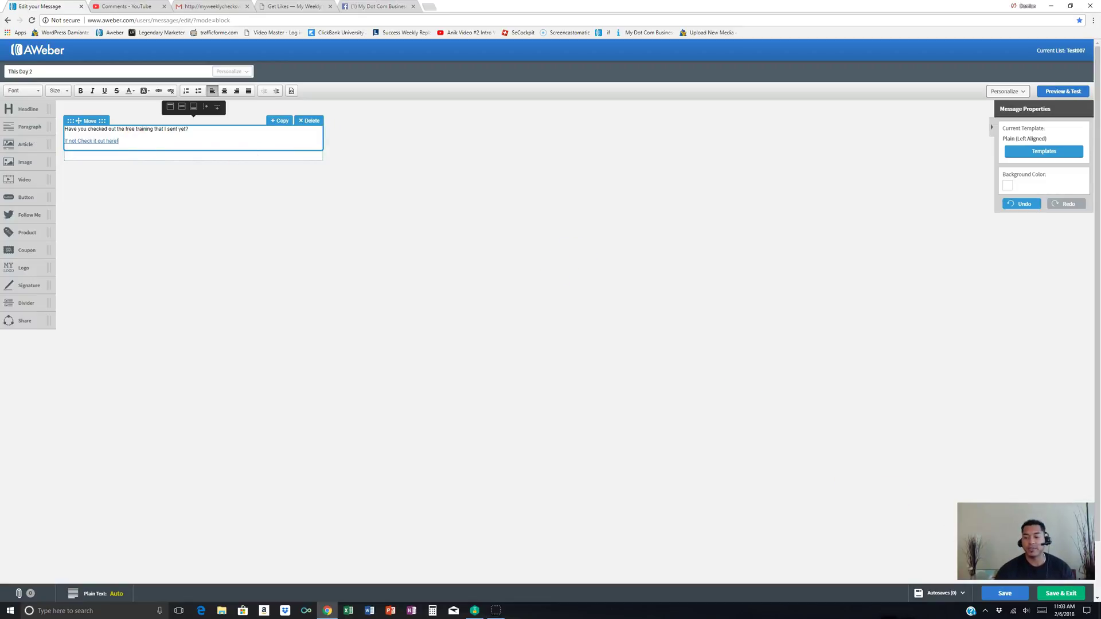
pyautogui.click(1044, 597)
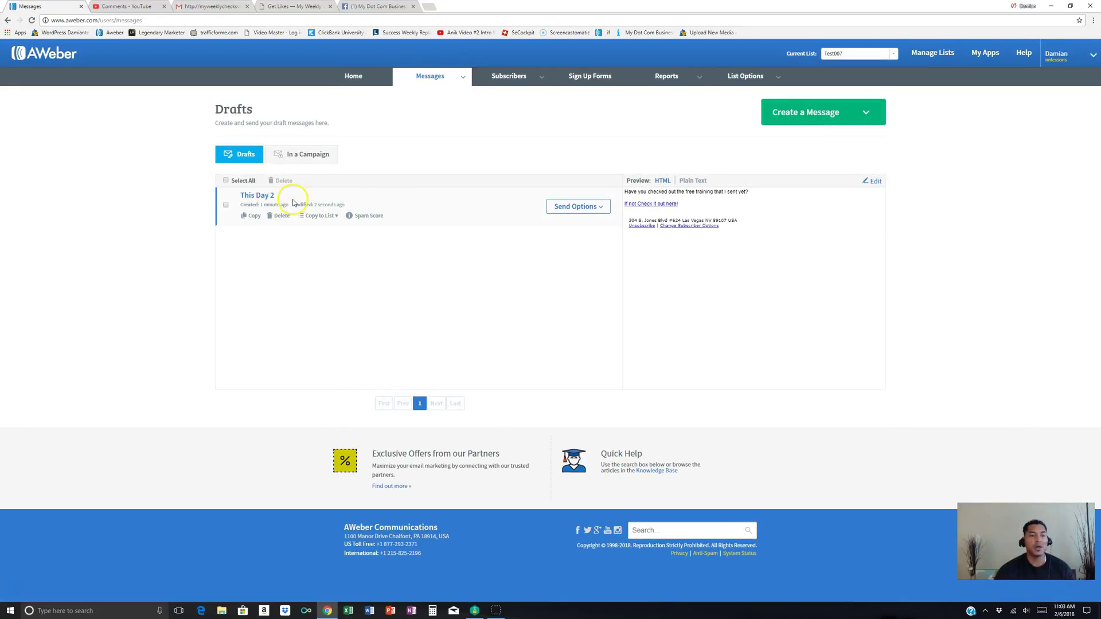
# Add the draft "This Day 2" to the follow-up series, sent 3 days after the previous message.
pyautogui.click(591, 213)
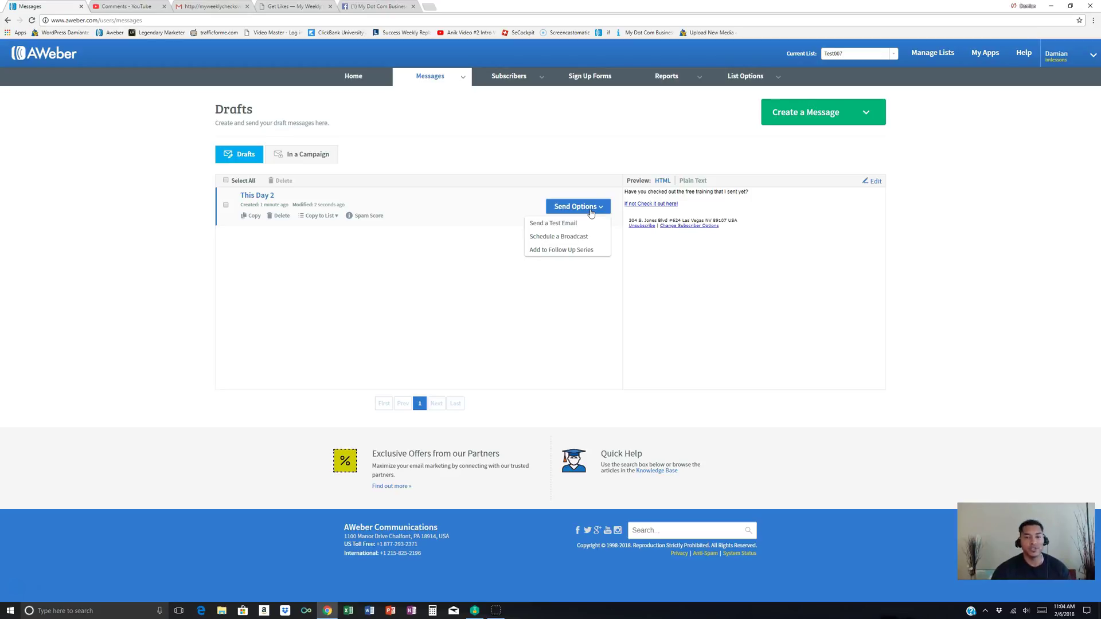
pyautogui.click(557, 250)
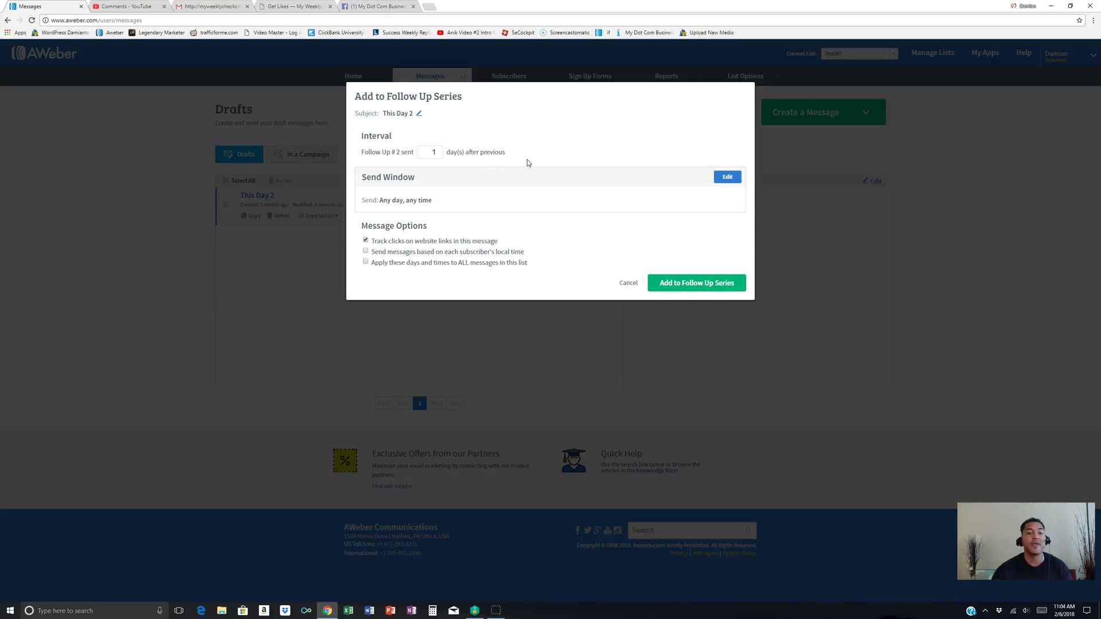
pyautogui.click(438, 151)
pyautogui.click(439, 151)
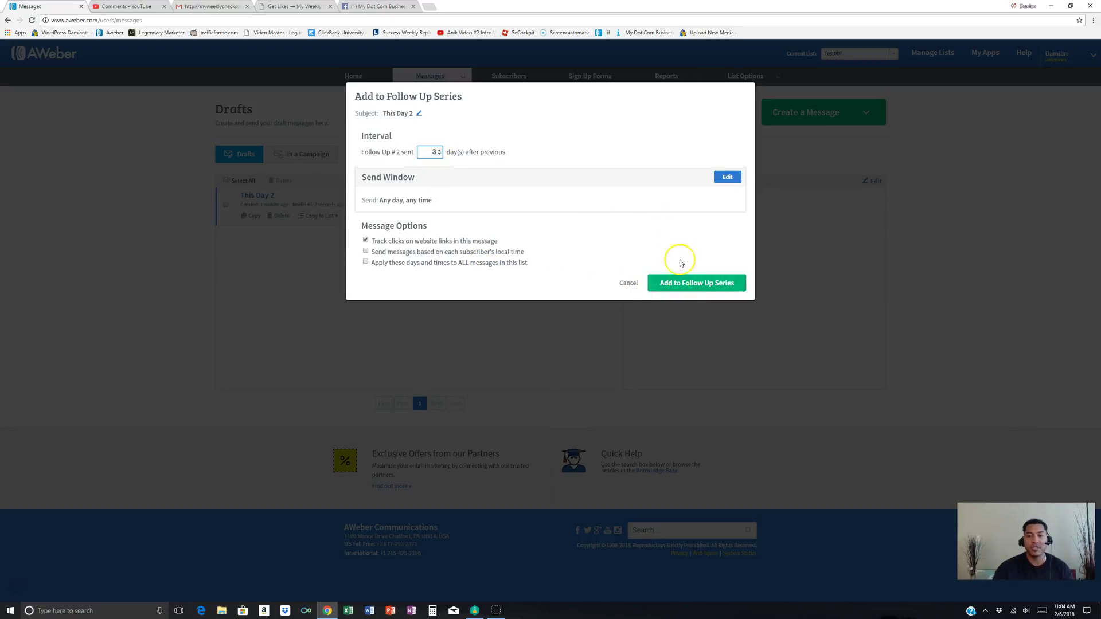
pyautogui.click(693, 284)
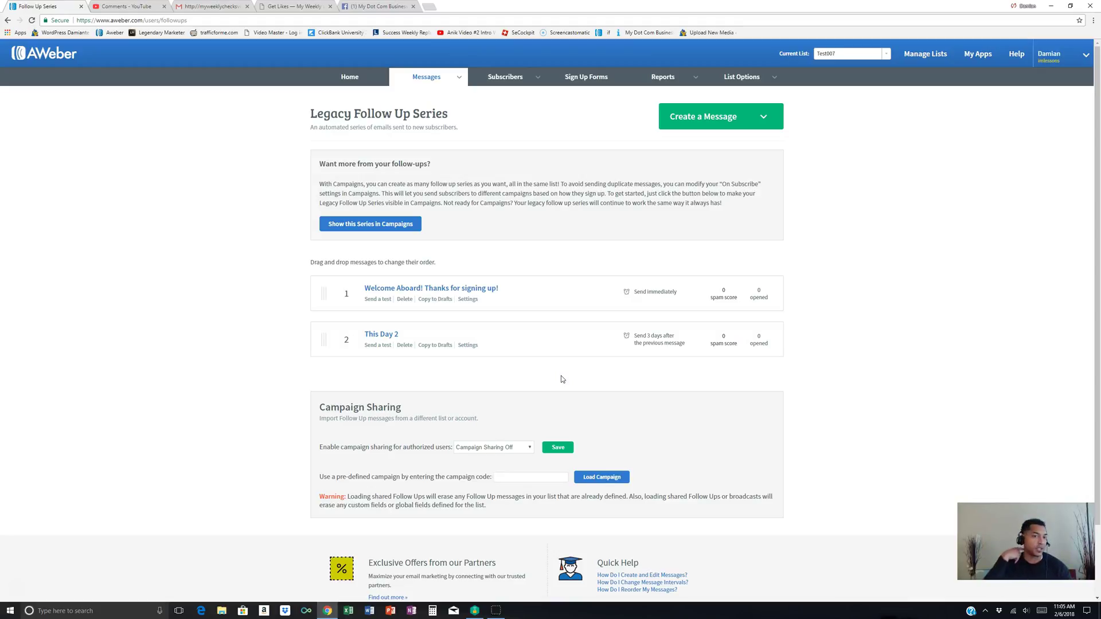
# Create a new message in the Drag & Drop Email Builder with the subject "Check Out This Great New Golf Swing Course!".
pyautogui.click(738, 121)
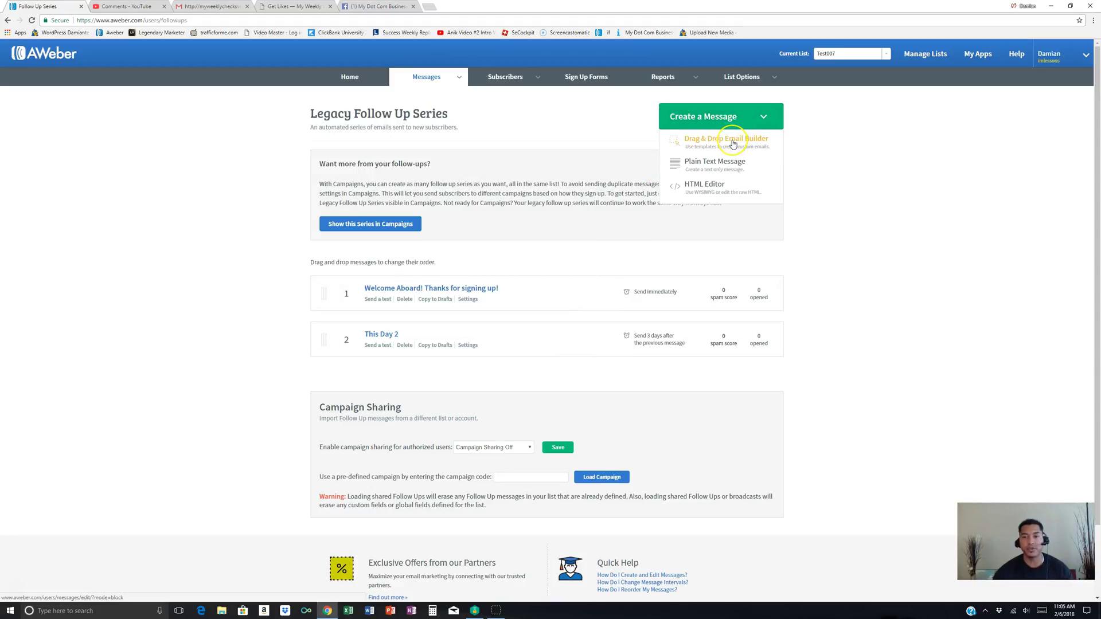
pyautogui.click(733, 143)
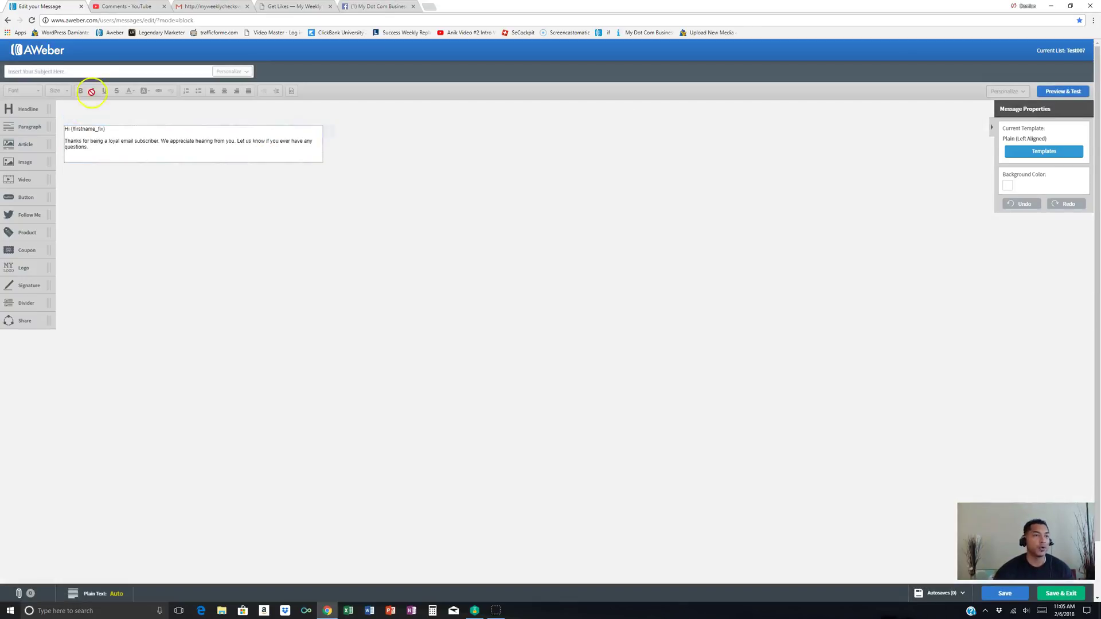
pyautogui.click(98, 70)
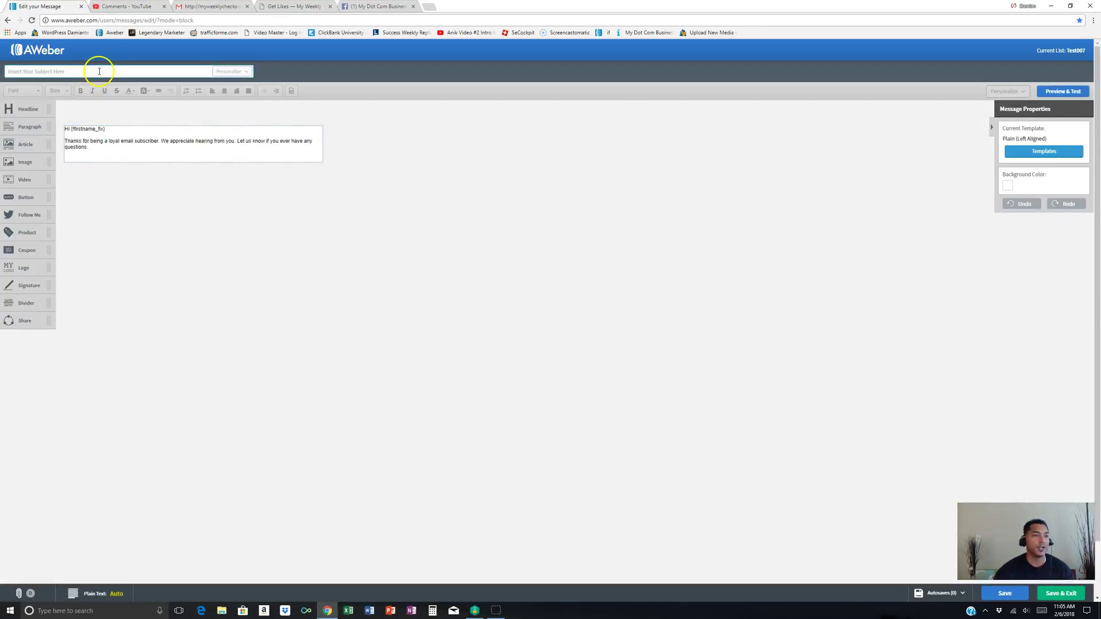
pyautogui.write('check Out')
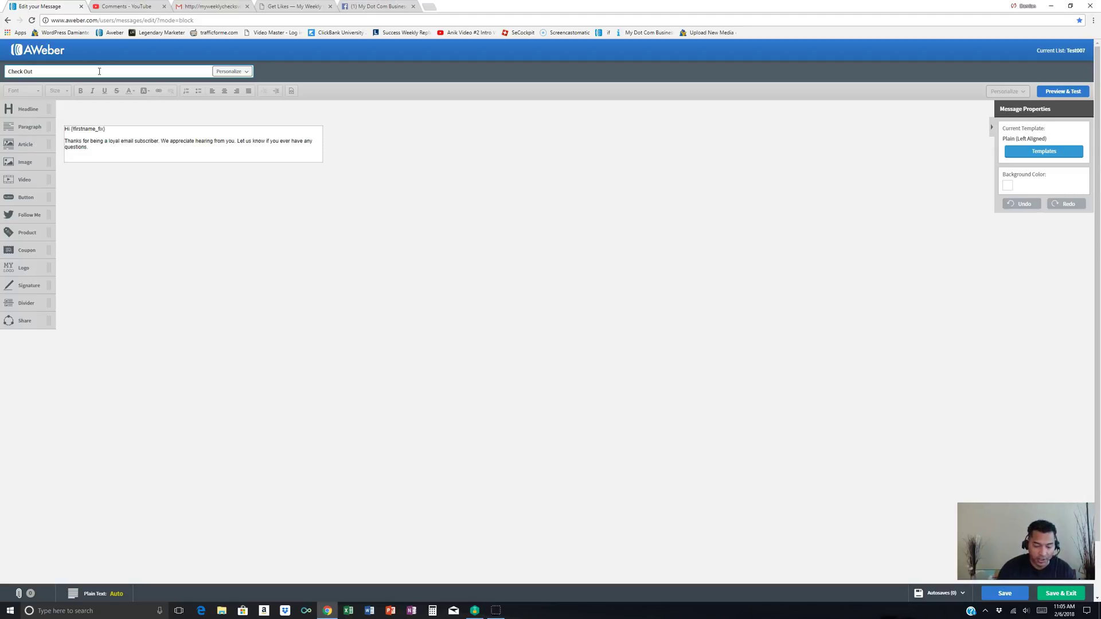
pyautogui.write(' Th')
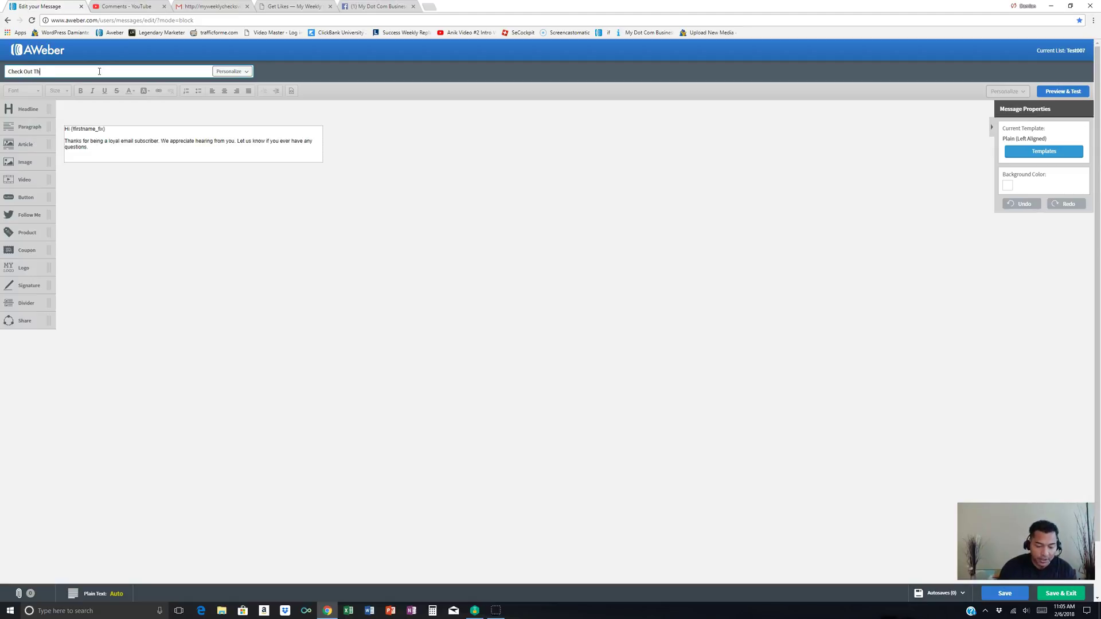
pyautogui.write('is Great New Go')
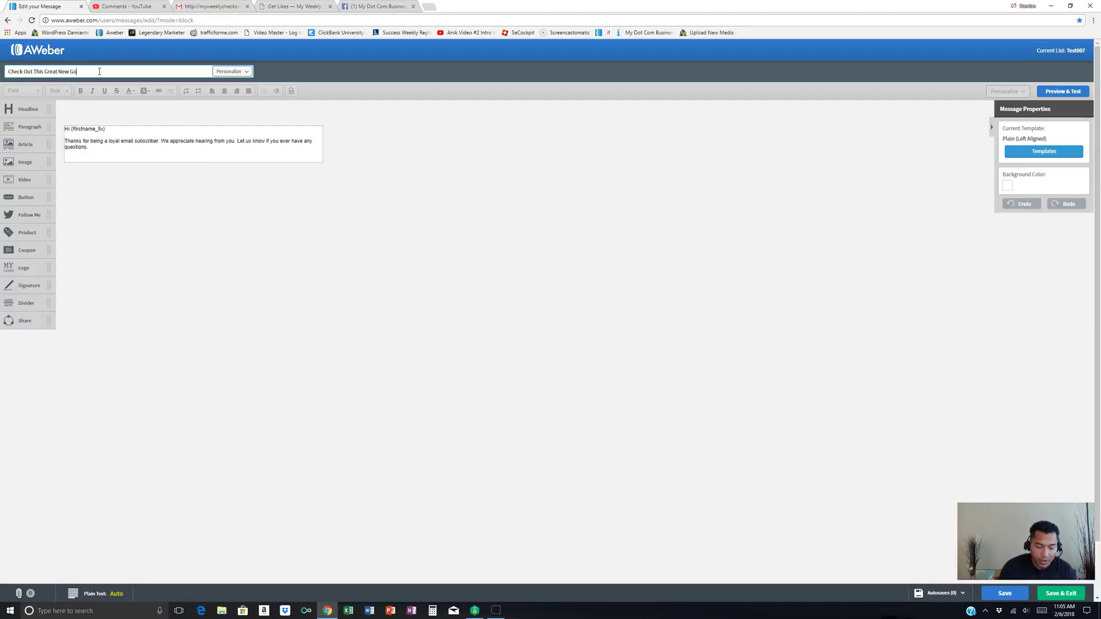
pyautogui.write('lf Swing Course!')
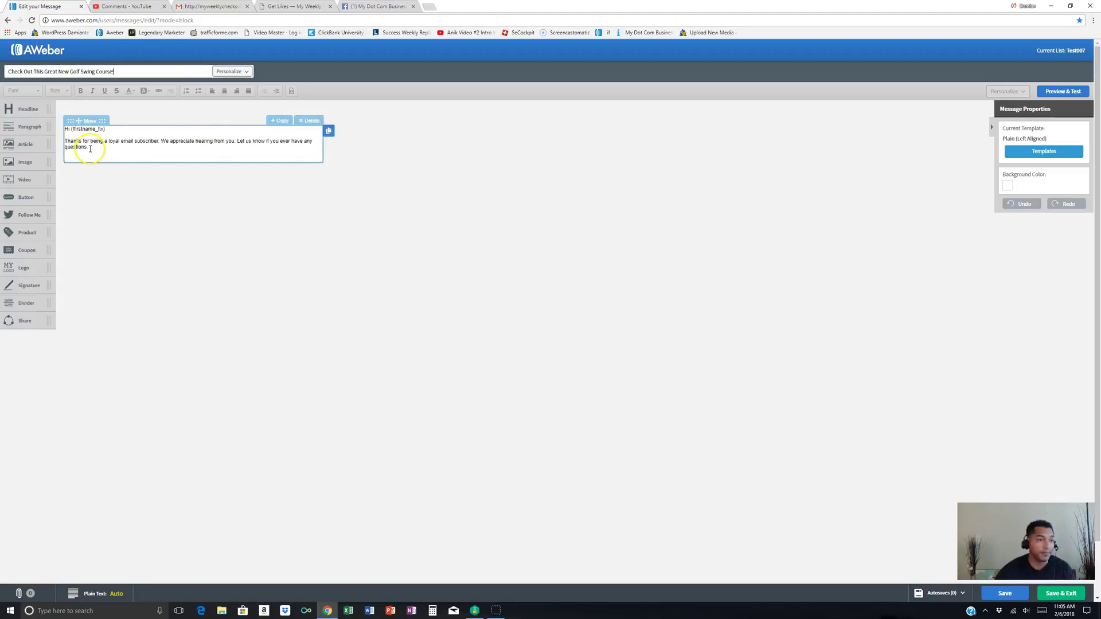
# Replace the template body text with the line "Great new golf swing course here!".
pyautogui.moveTo(89, 148); pyautogui.dragTo(66, 133)
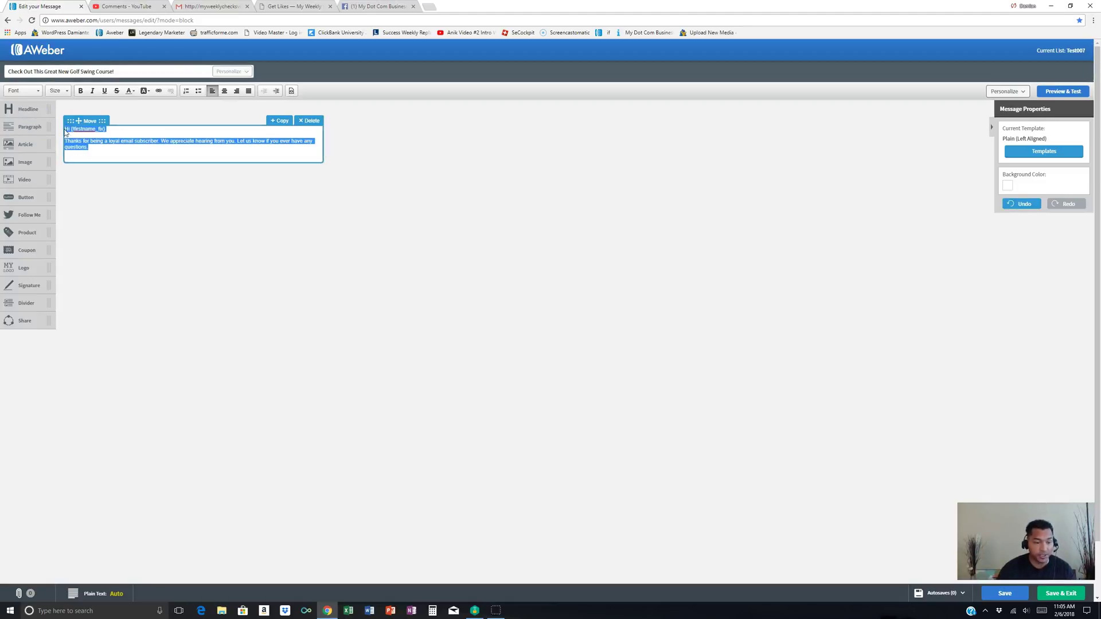
pyautogui.write('Great new golf swing')
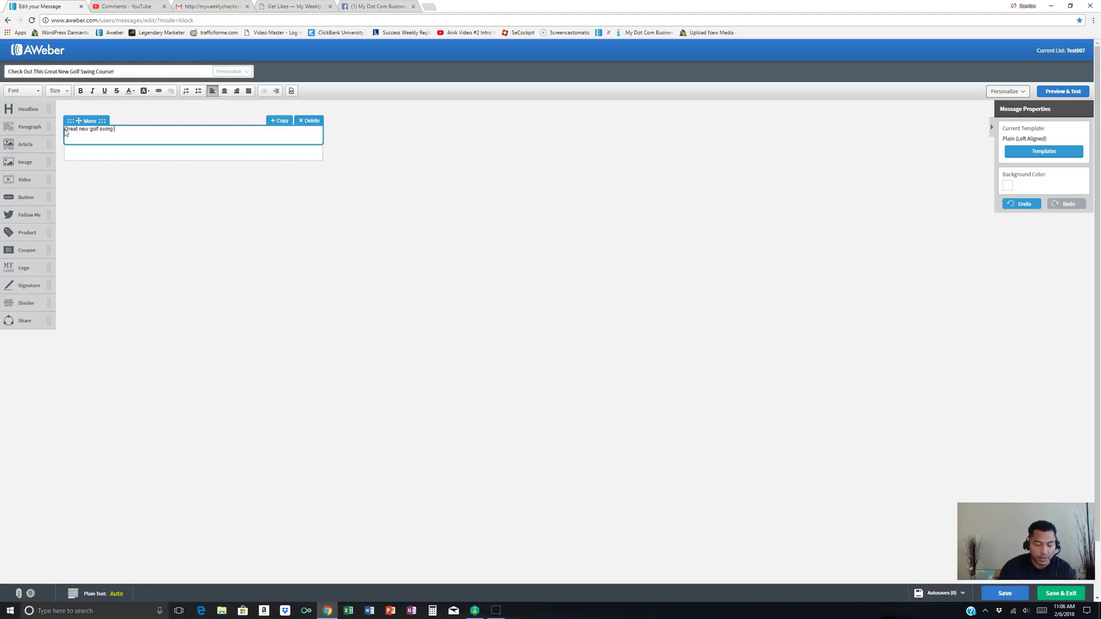
pyautogui.write('course here!')
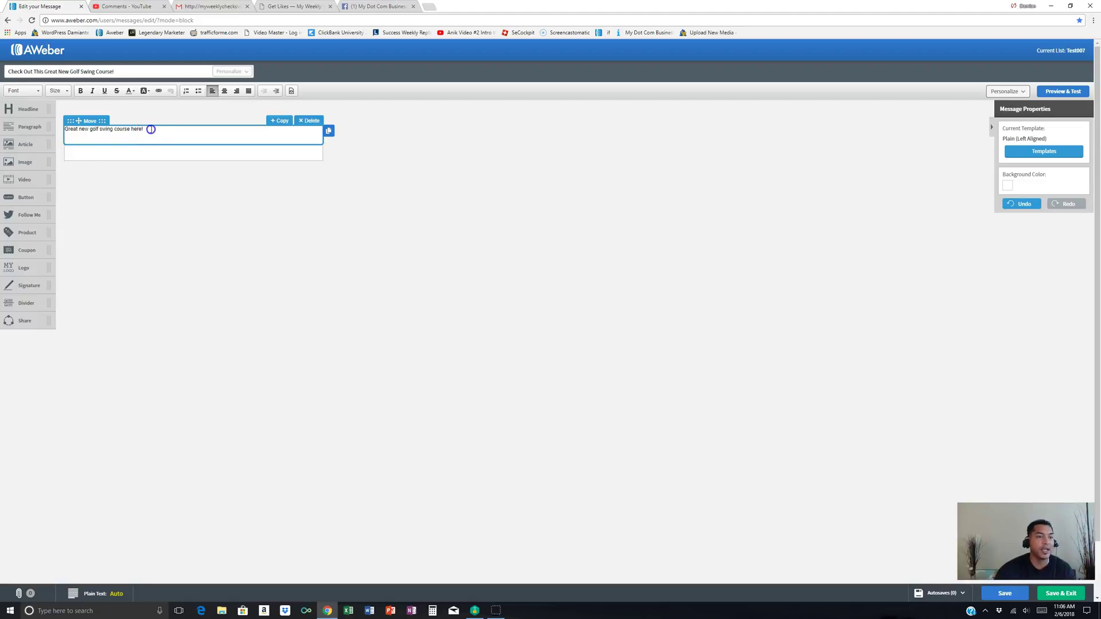
pyautogui.click(132, 131)
pyautogui.press('Return')
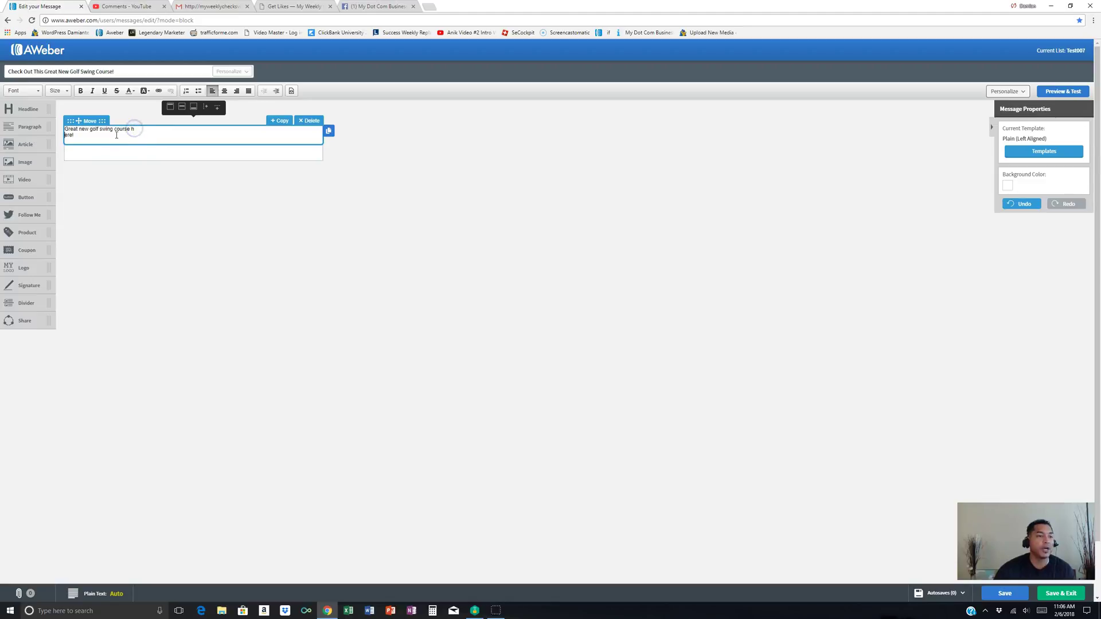
pyautogui.press('BackSpace')
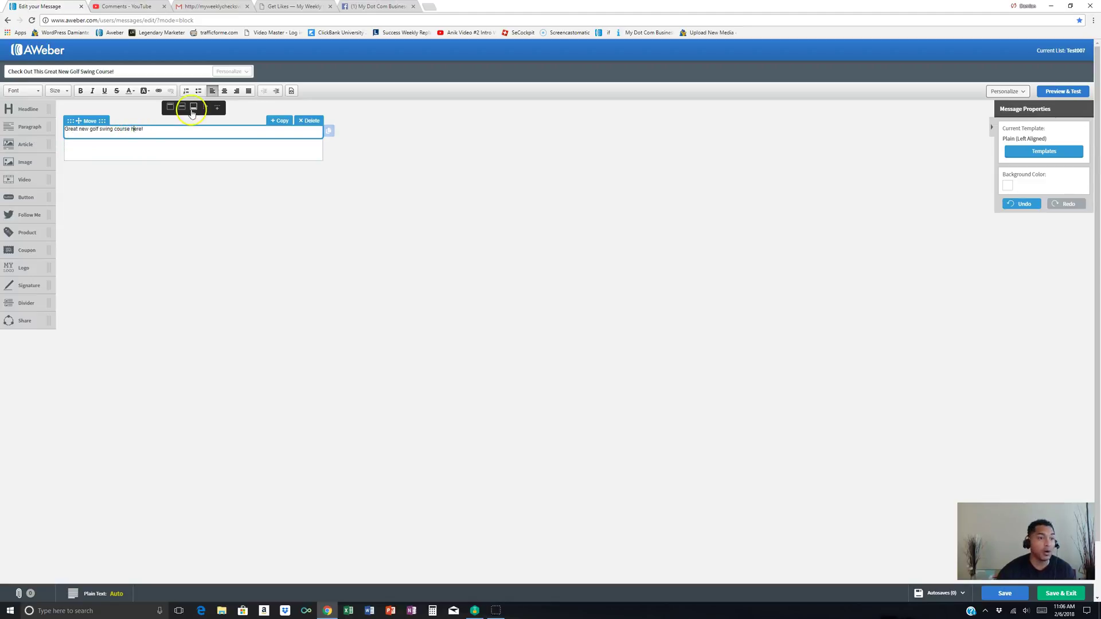
pyautogui.moveTo(151, 130); pyautogui.dragTo(59, 131)
pyautogui.click(158, 91)
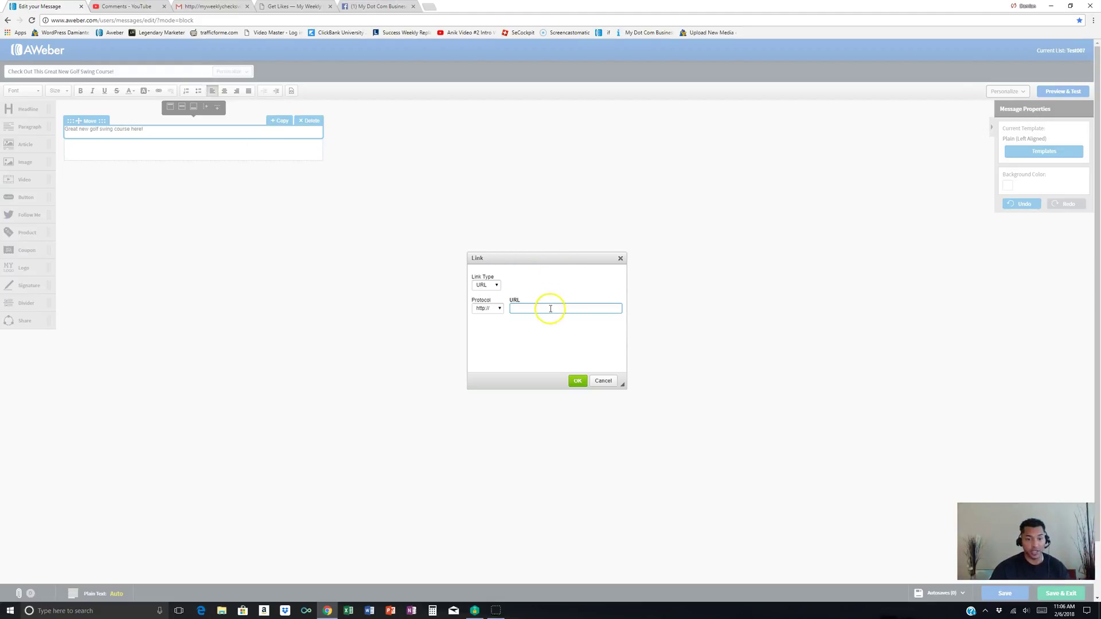
pyautogui.write('google.com')
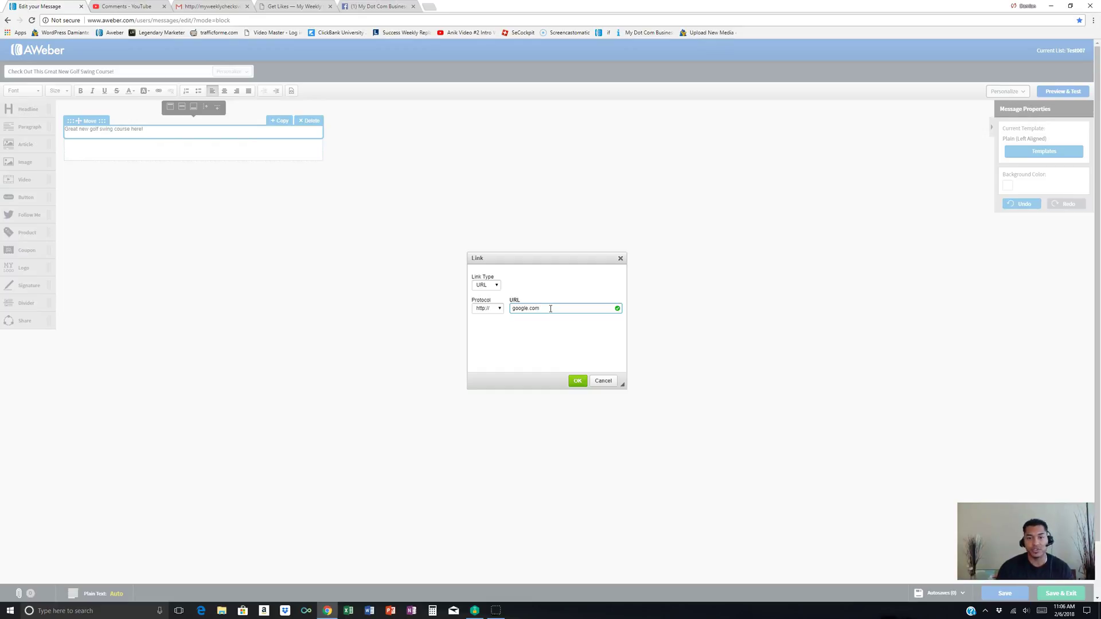
pyautogui.click(575, 381)
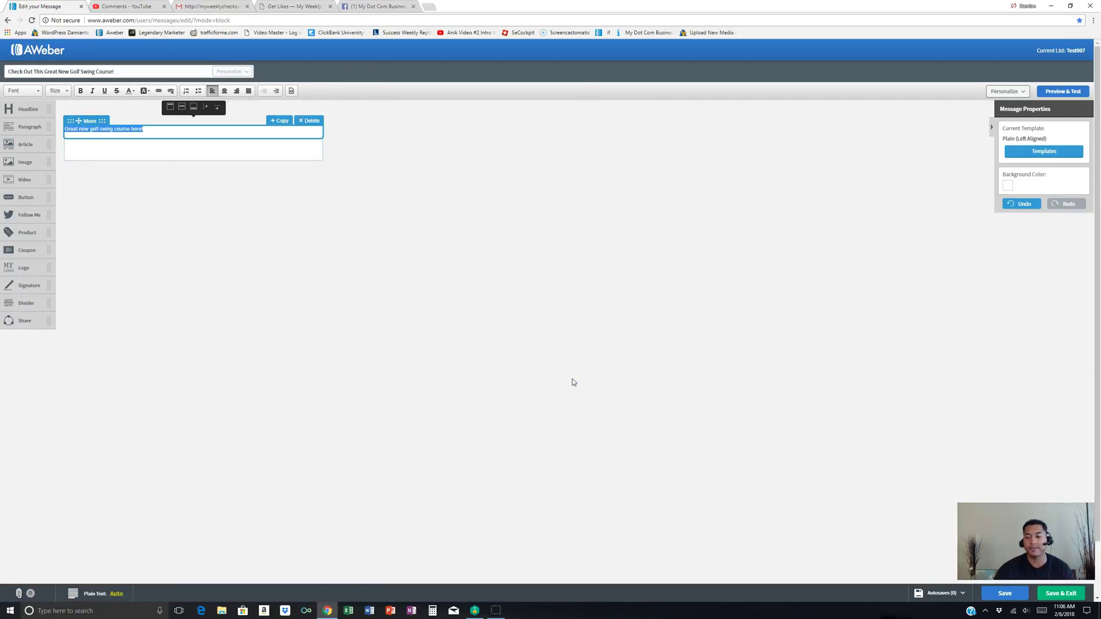
pyautogui.click(1058, 594)
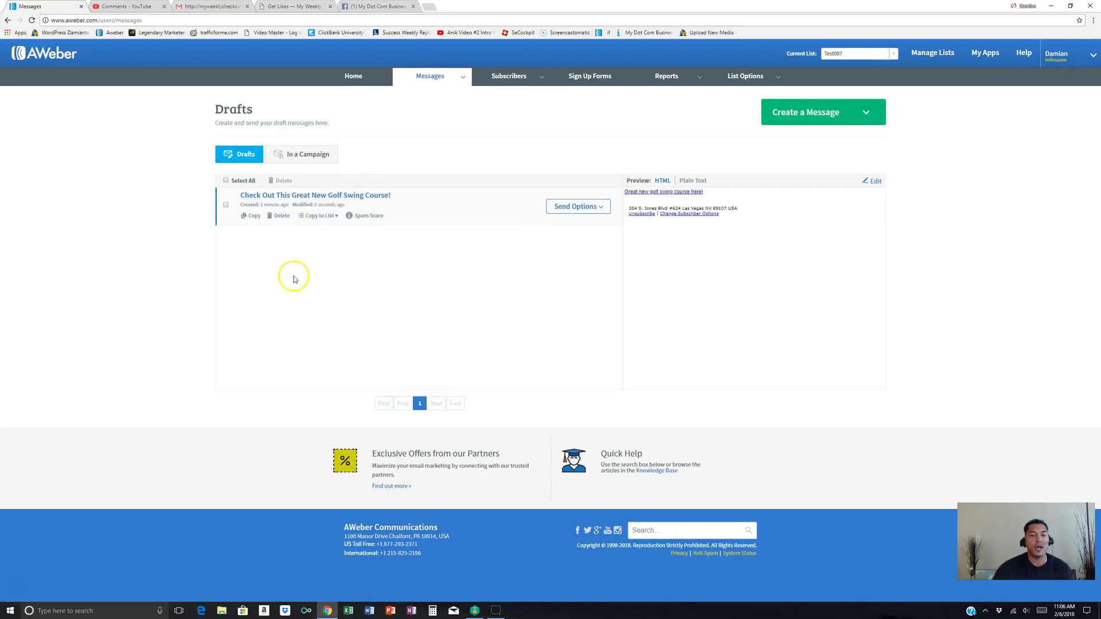
# Schedule the draft "Check Out This Great New Golf Swing Course!" as a broadcast for Feb 6, 2018 at 4:00 PM Eastern Time.
pyautogui.click(579, 210)
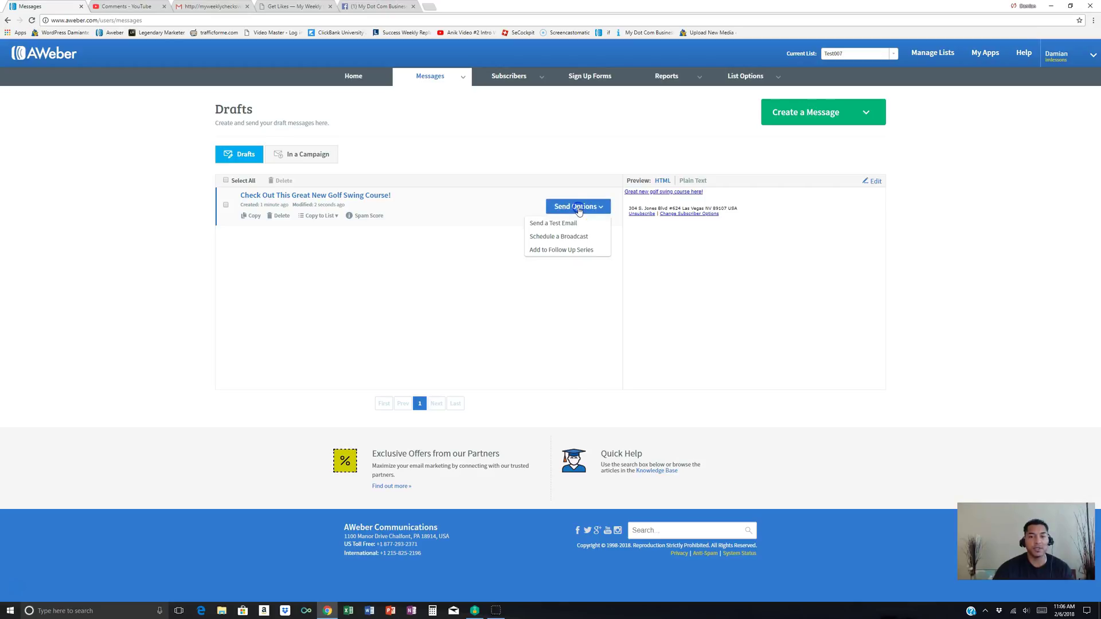
pyautogui.click(565, 252)
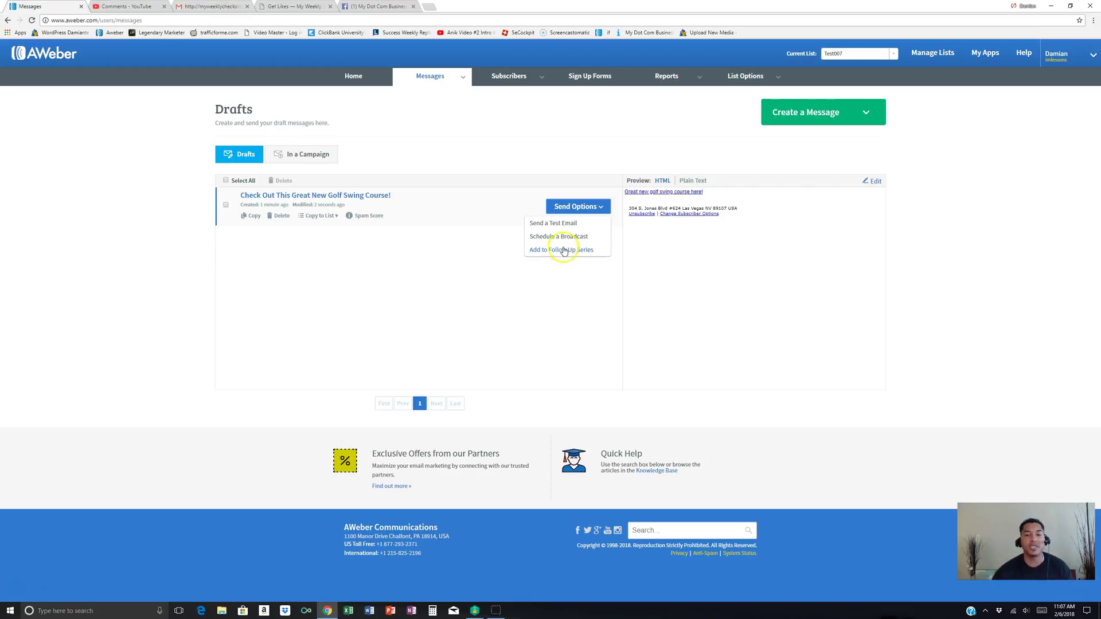
pyautogui.click(561, 237)
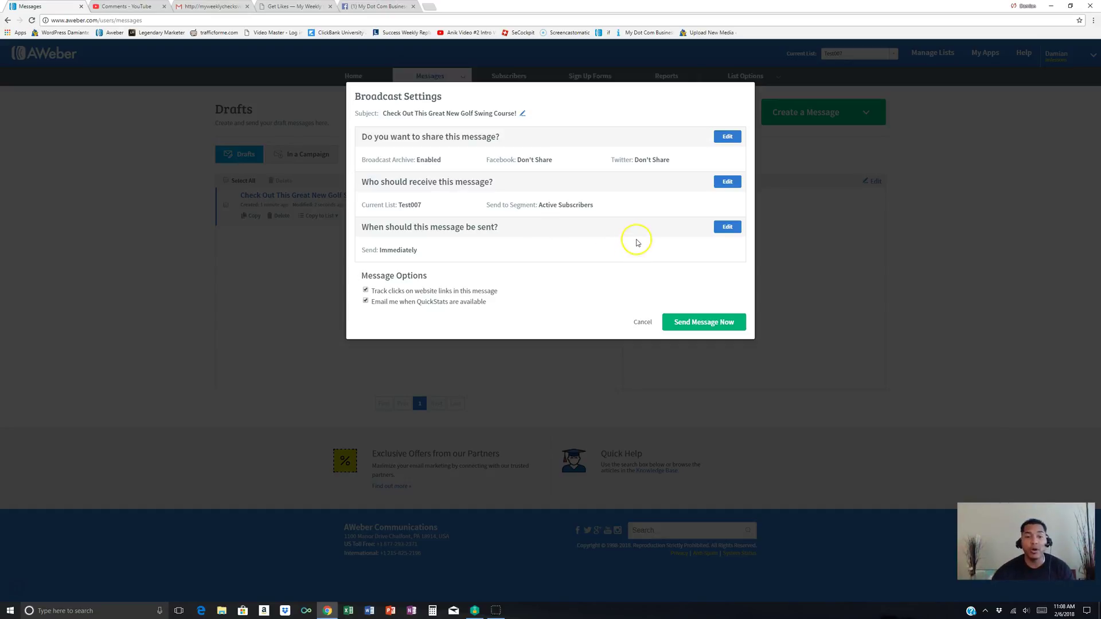
pyautogui.click(724, 228)
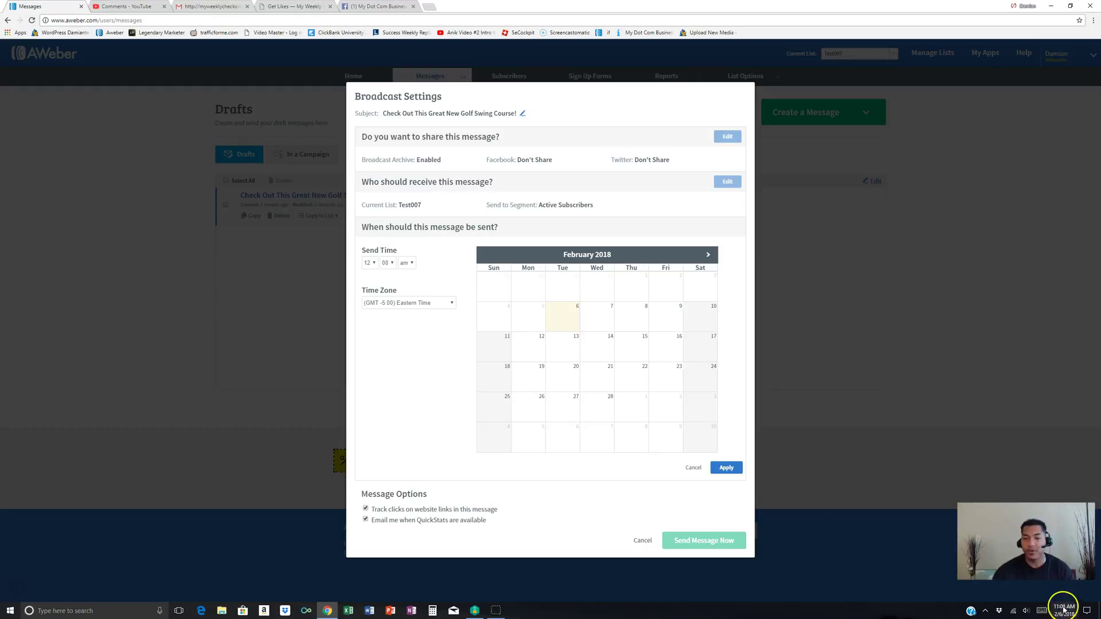
pyautogui.click(370, 263)
pyautogui.click(367, 318)
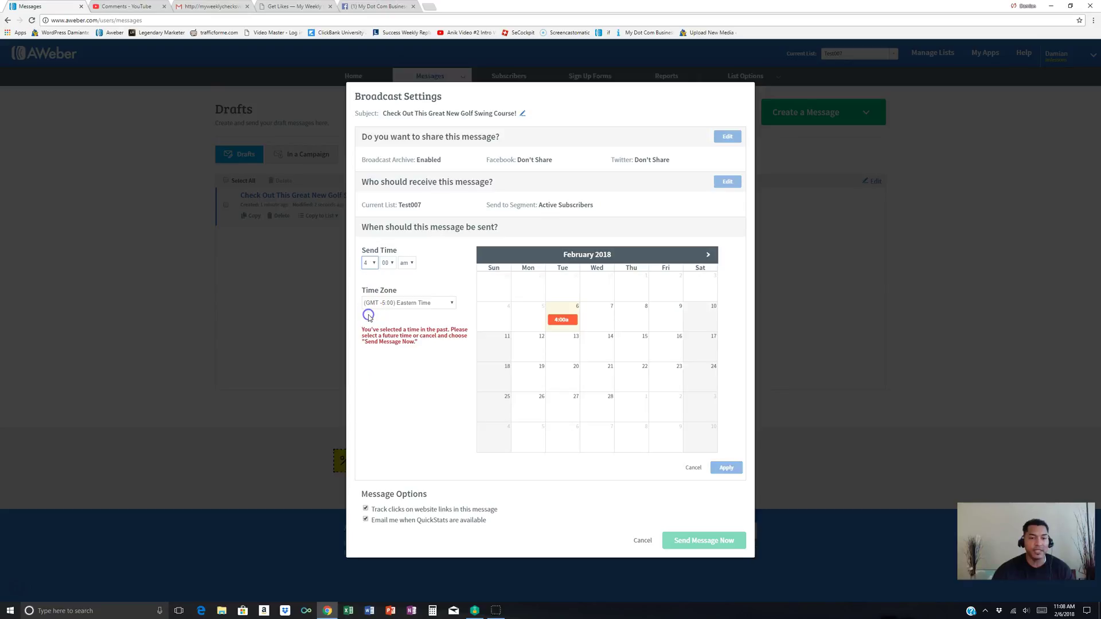
pyautogui.click(407, 263)
pyautogui.click(407, 291)
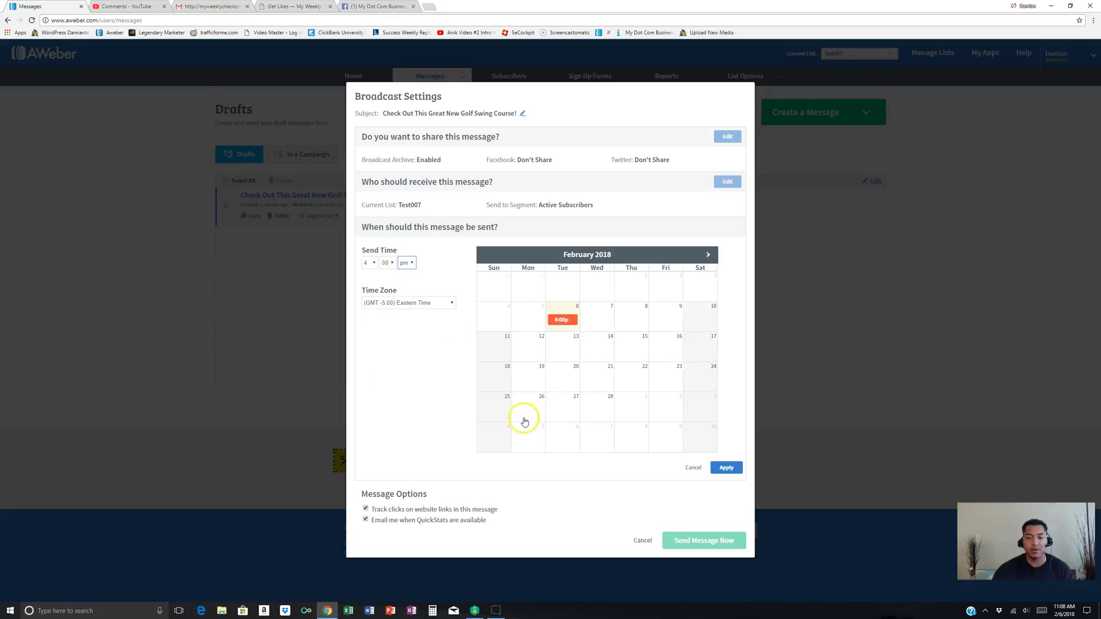
pyautogui.click(730, 469)
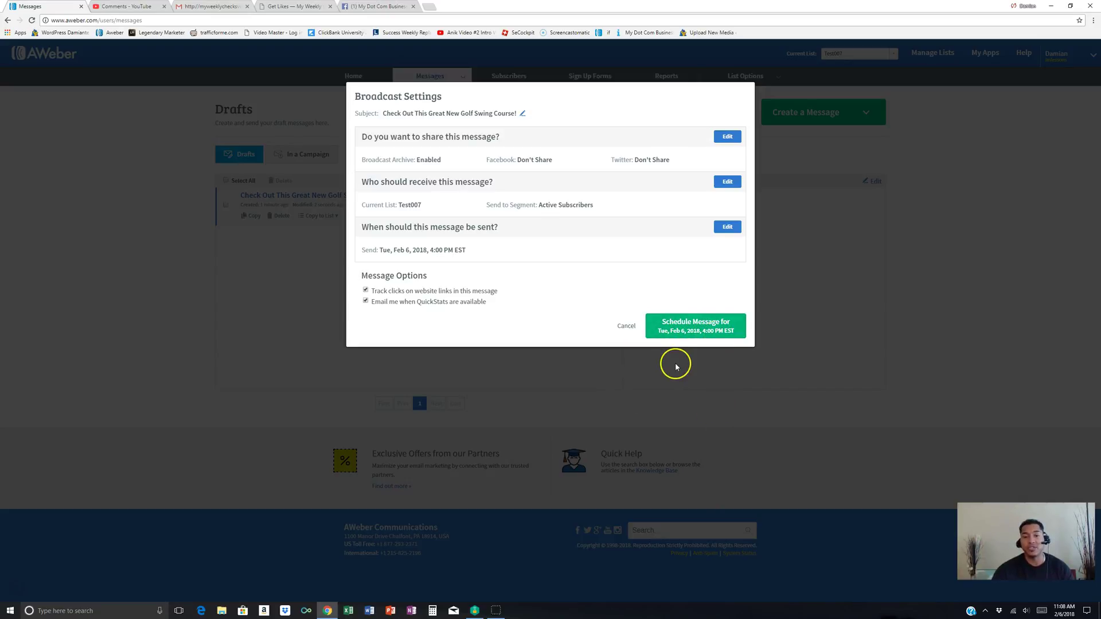
pyautogui.click(698, 339)
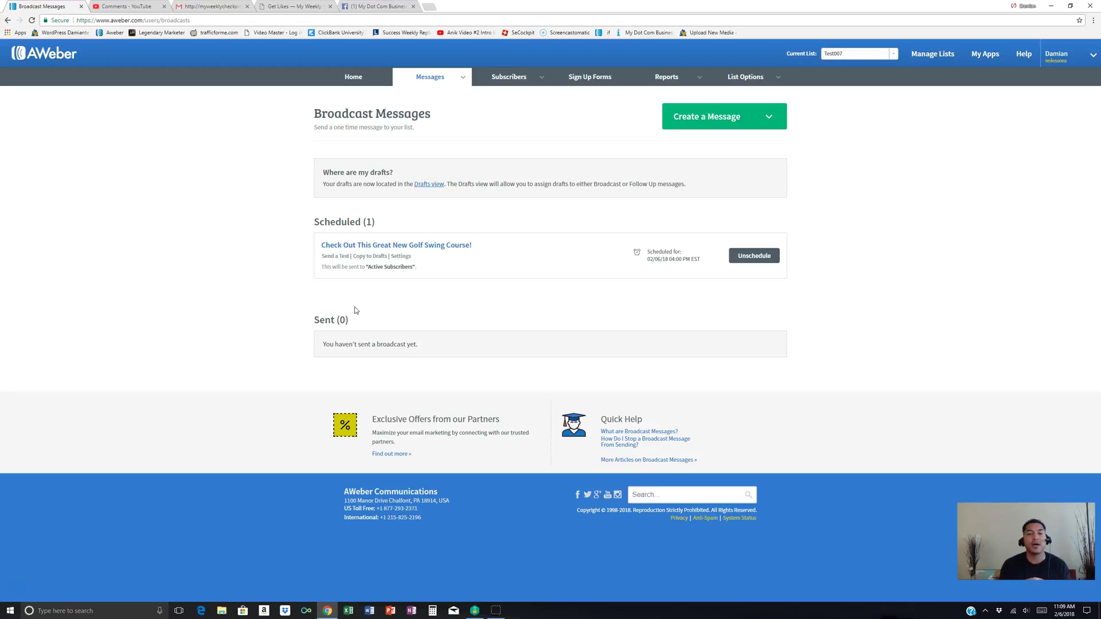
pyautogui.click(347, 312)
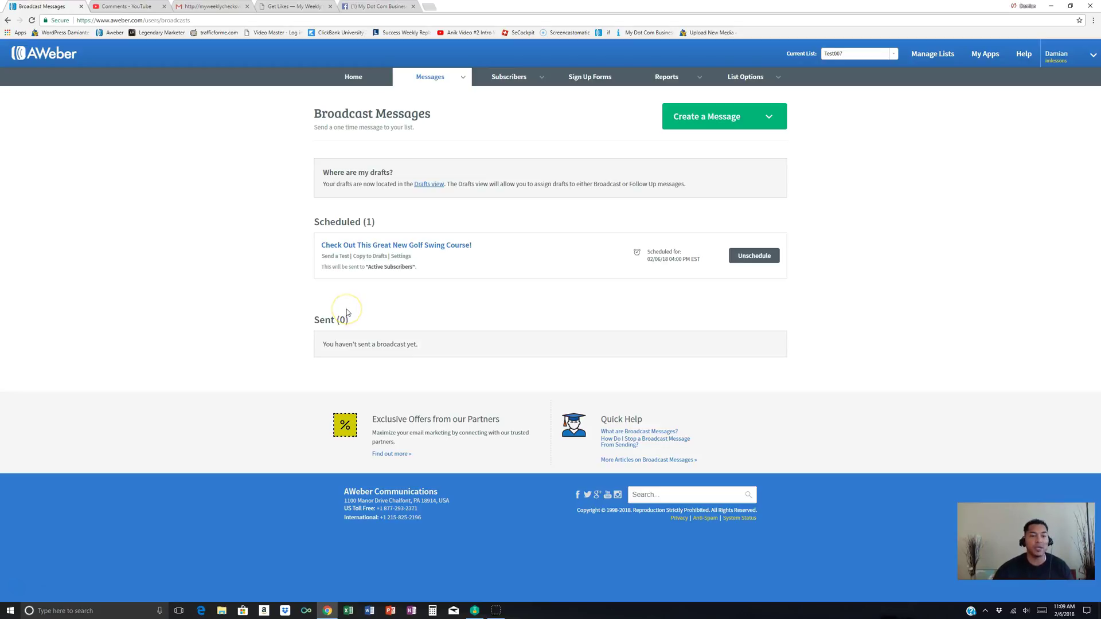